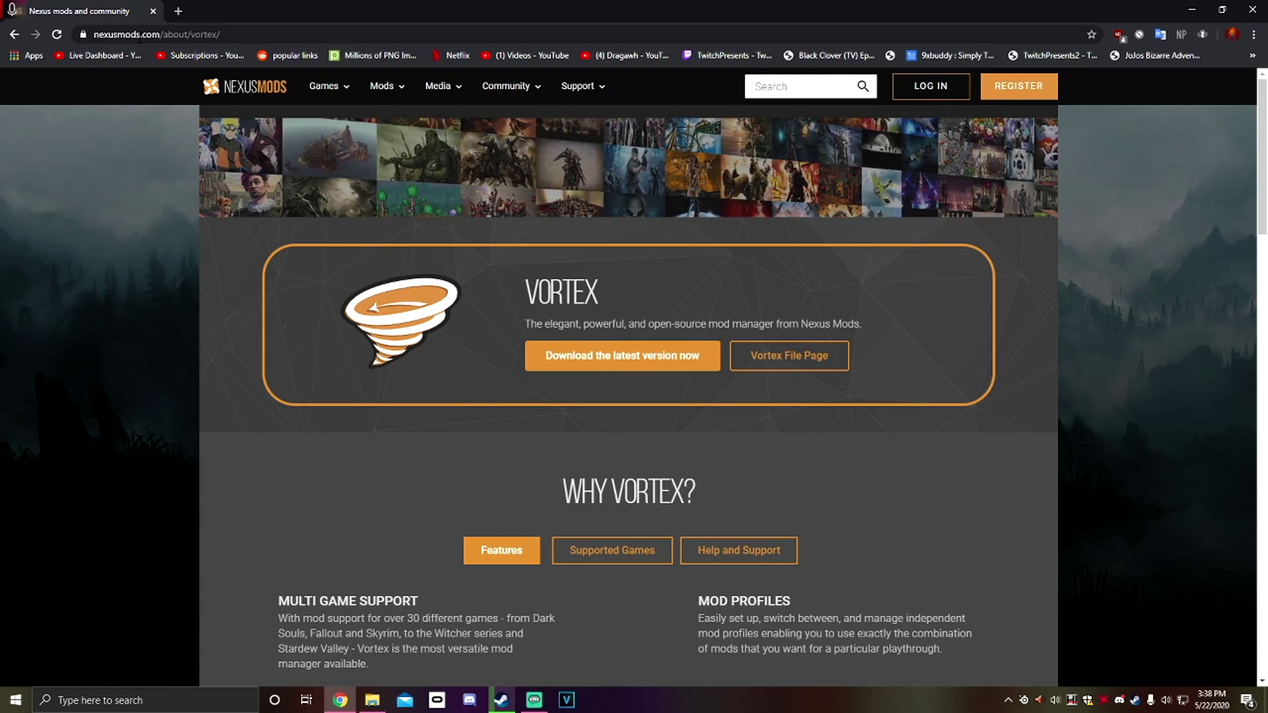
left_click_drag(527, 294, 610, 299)
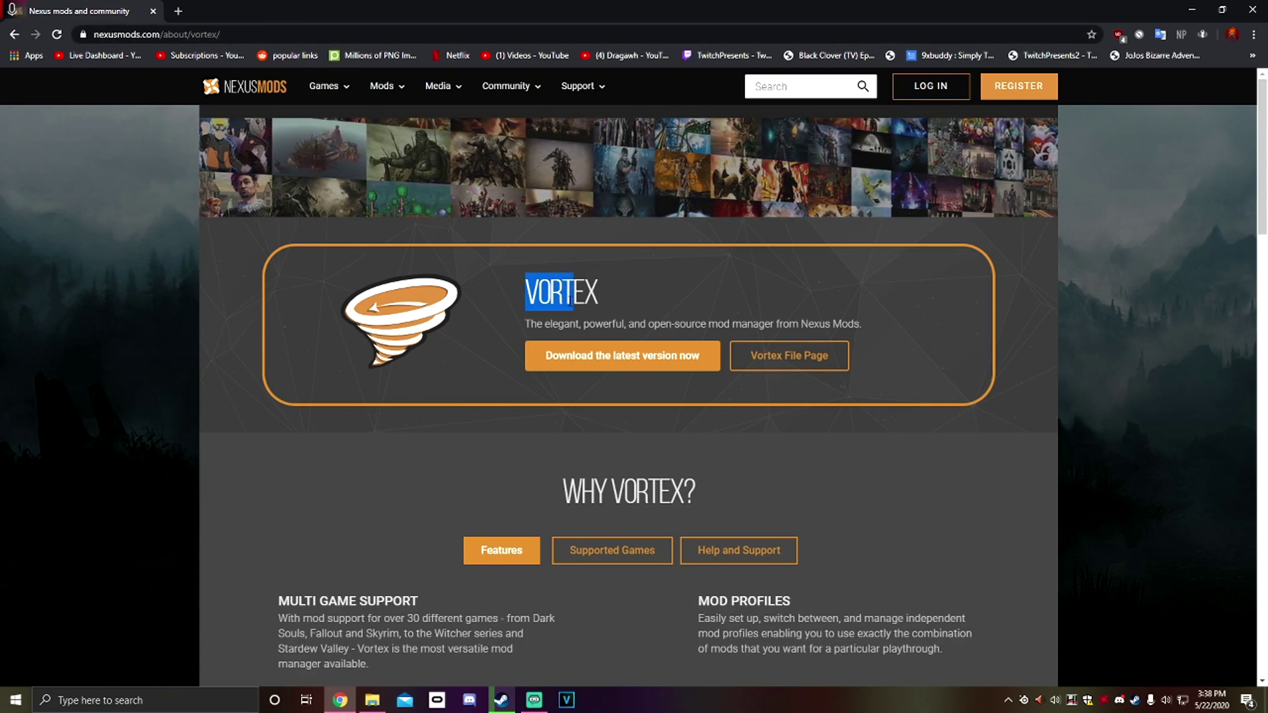
left_click(609, 282)
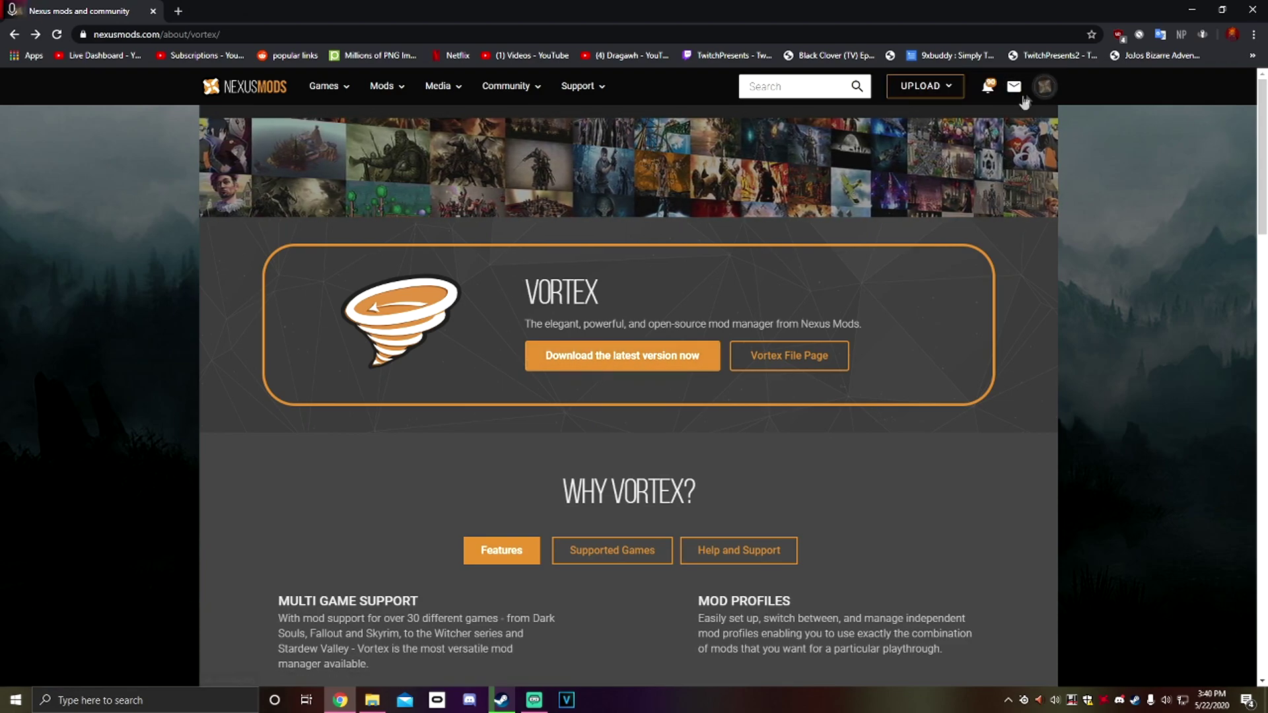
- Download the one-click Vortex 1.2.11 installer from Nexus Mods using the free slow download
left_click(616, 356)
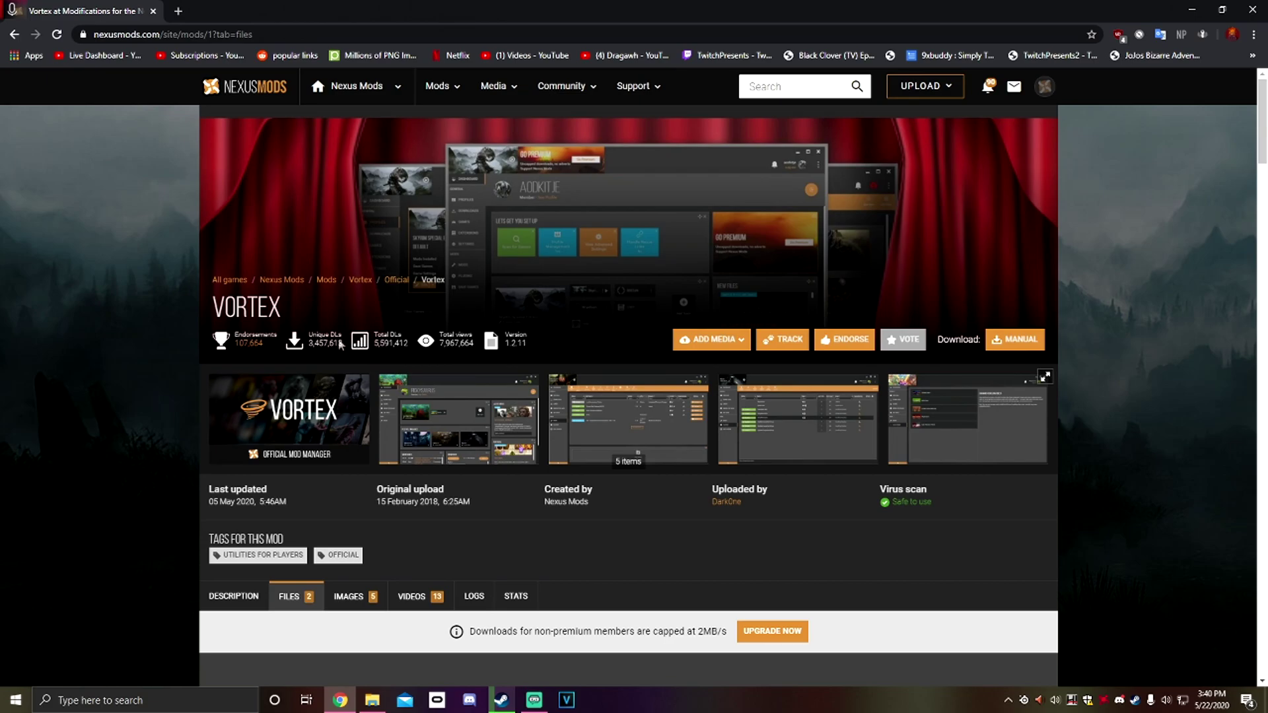
left_click(1010, 339)
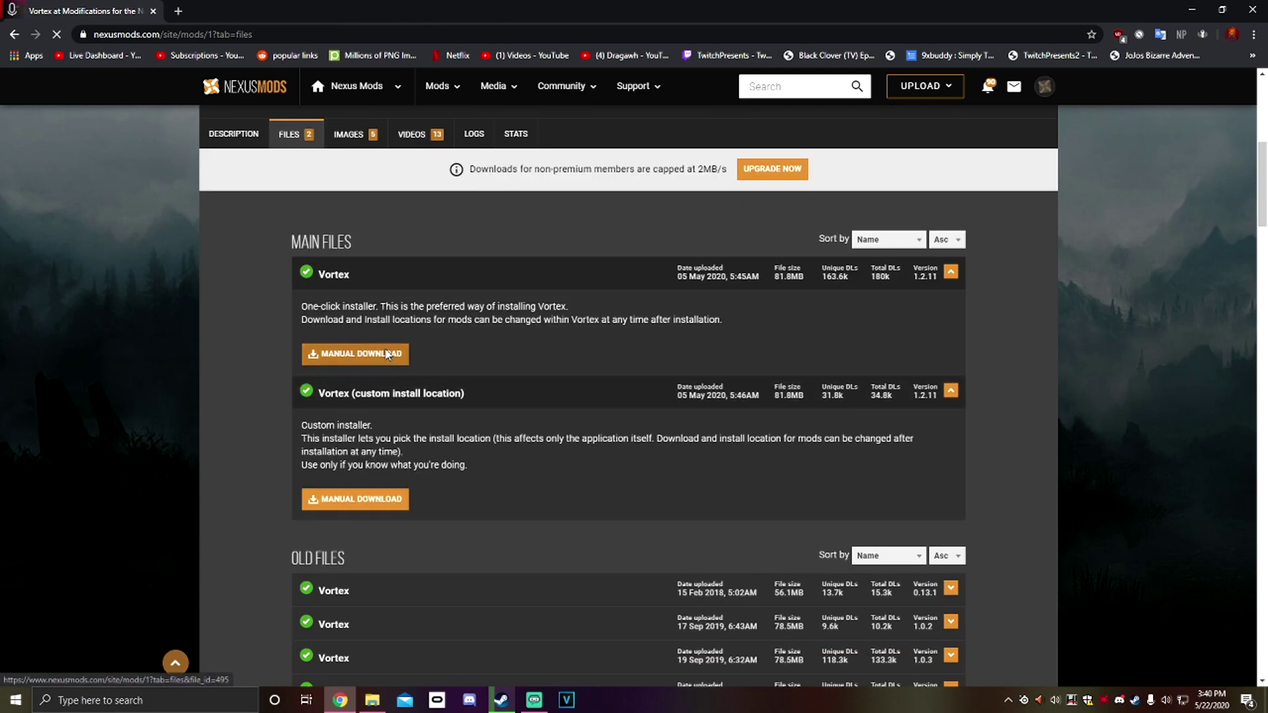
scroll(303, 203, "down", 1)
left_click(406, 359)
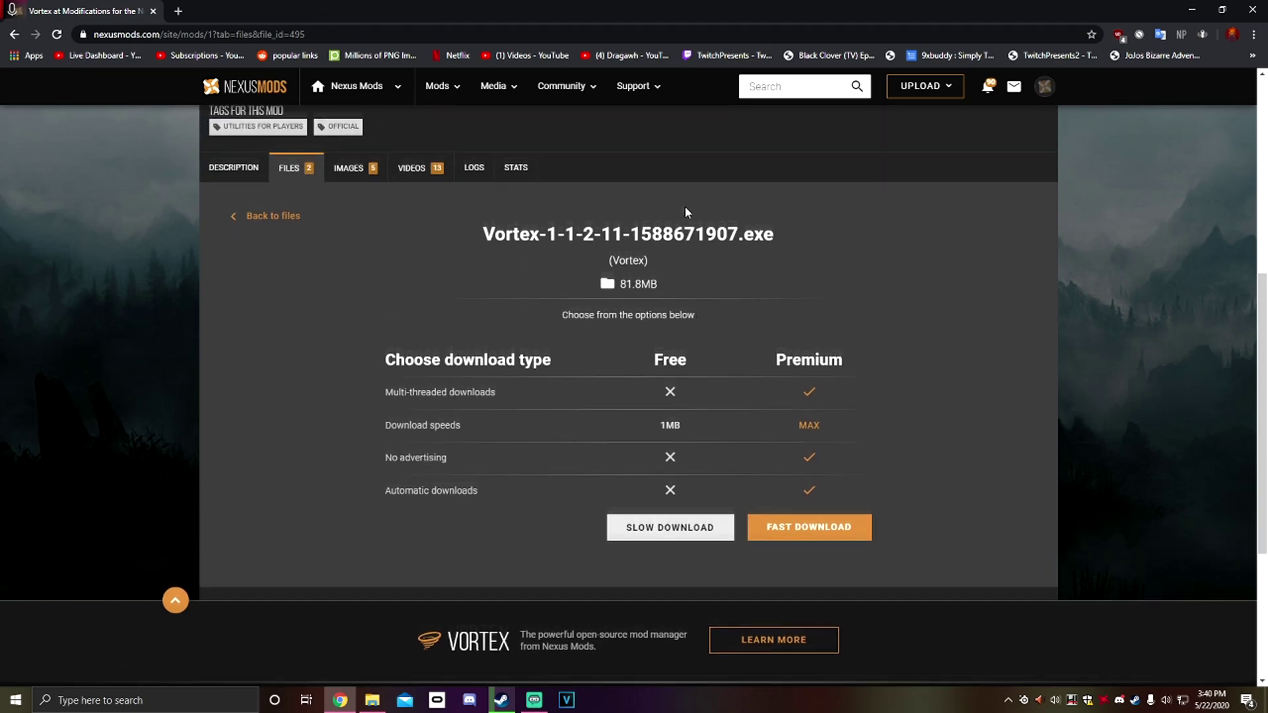
left_click(707, 515)
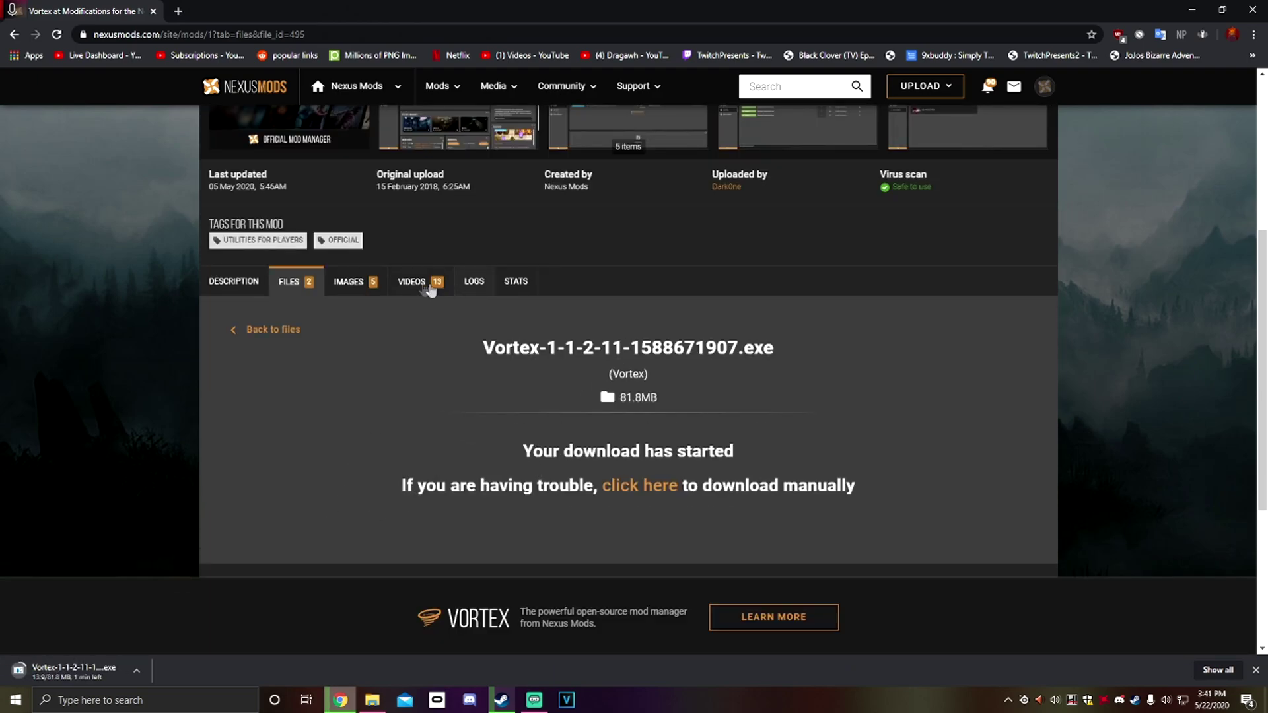
scroll(833, 388, "up", 3)
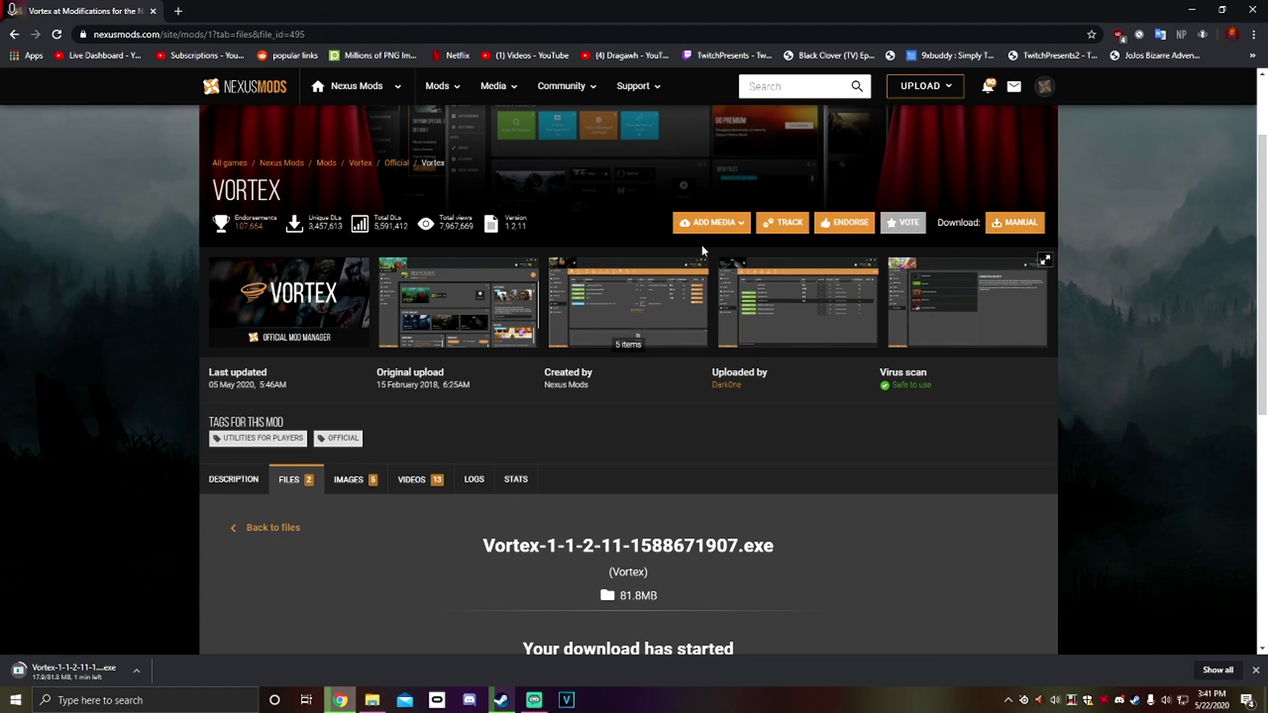
scroll(456, 383, "up", 2)
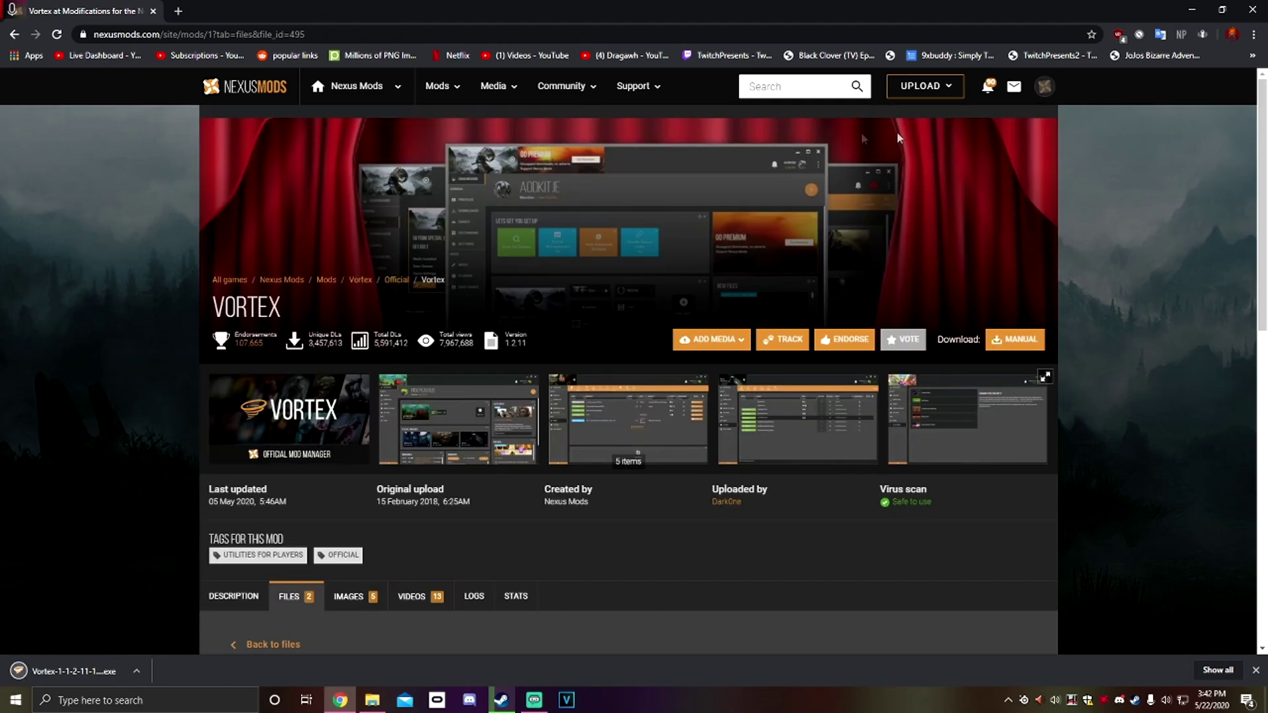
- Run the downloaded Vortex installer from the Downloads folder and bring the Vortex window into clear view on the desktop
left_click(1195, 11)
double_click(438, 255)
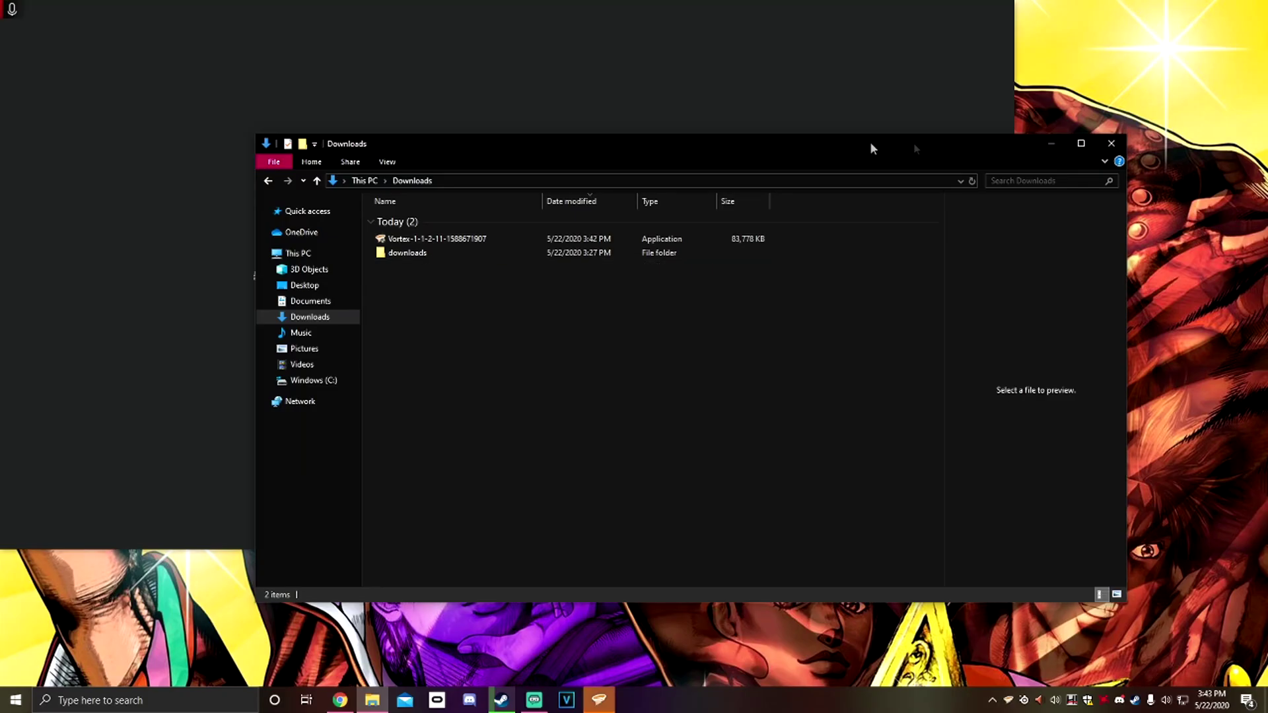
left_click(1051, 143)
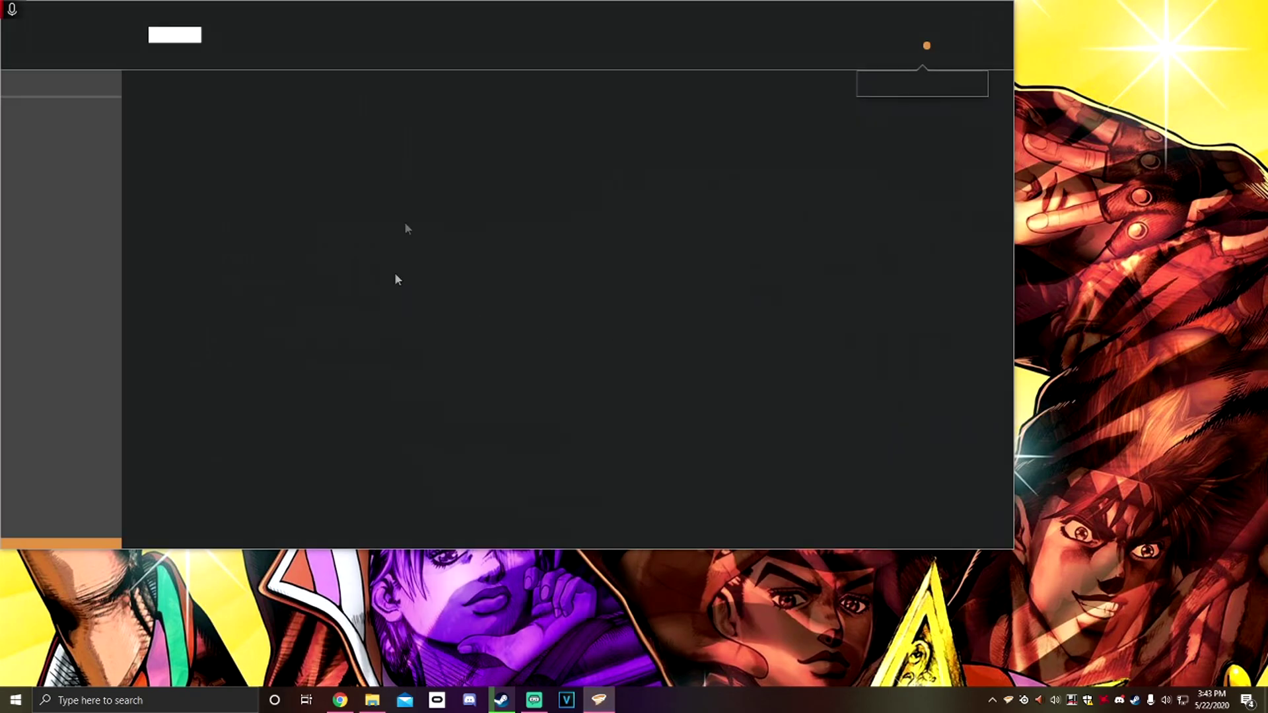
left_click_drag(251, 14, 355, 61)
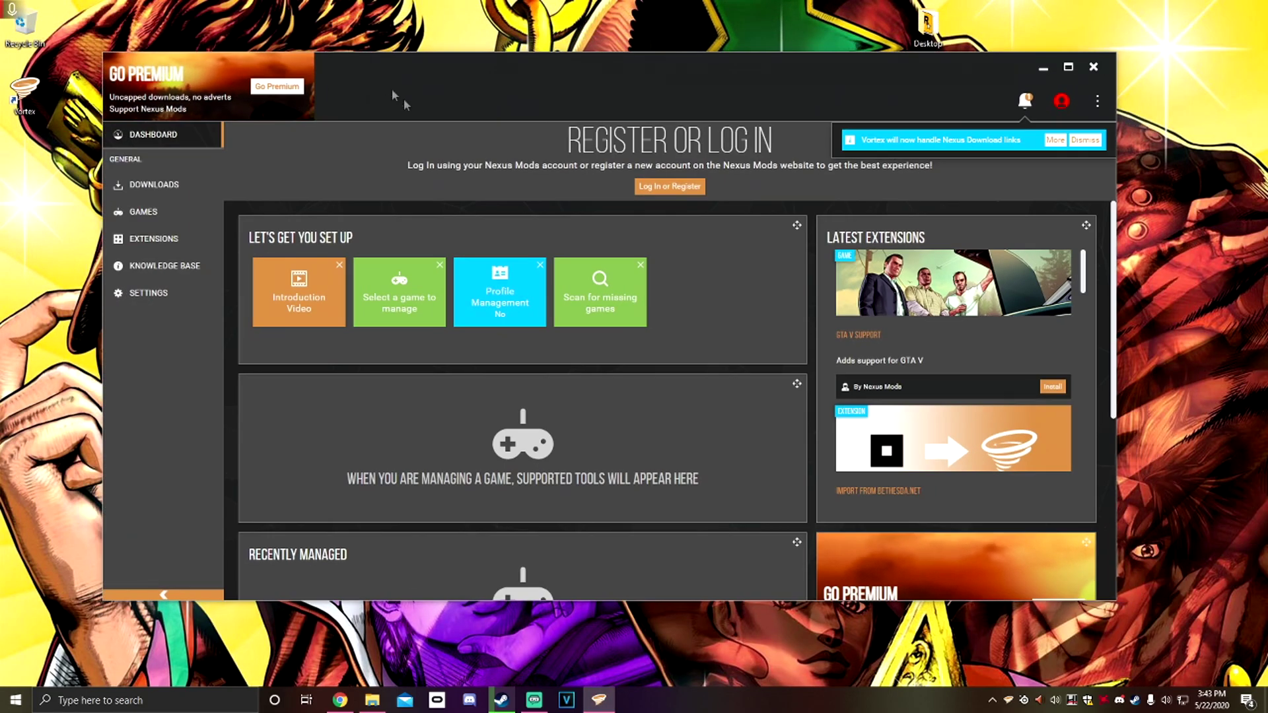
- Search Windows for "vortex" to locate the installed app, and return to the open Vortex window
left_click(16, 700)
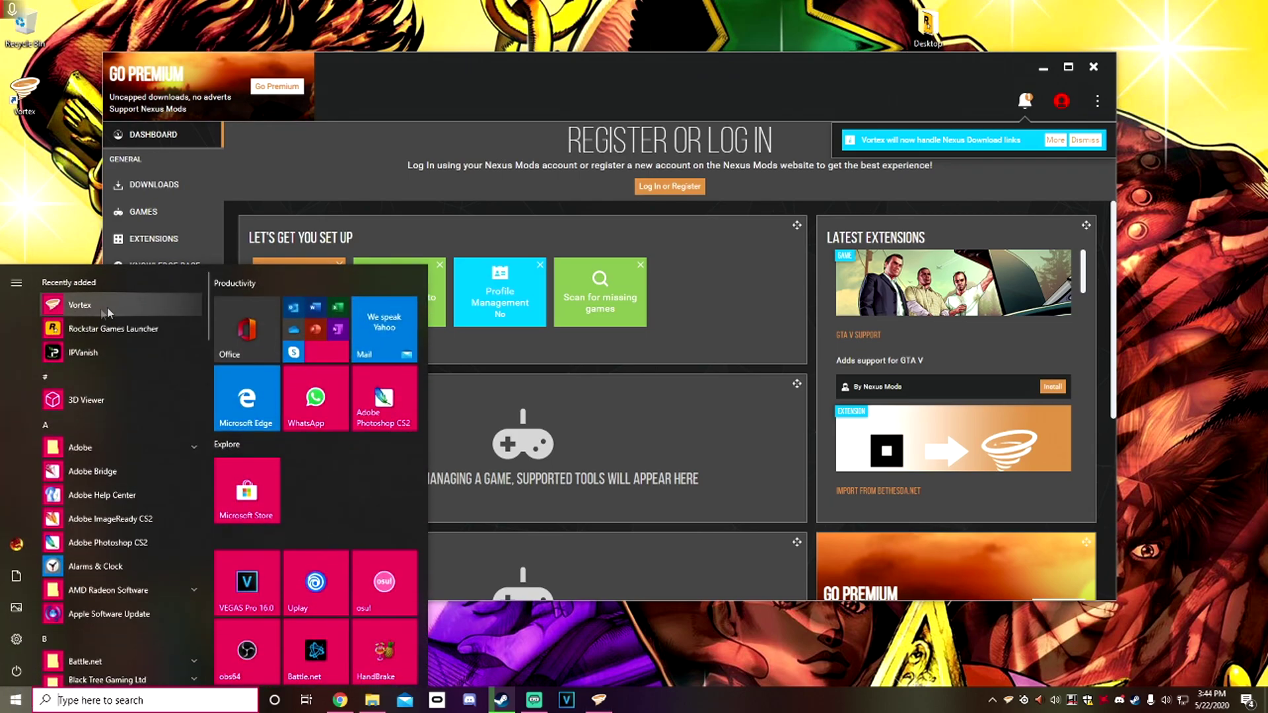
left_click(138, 702)
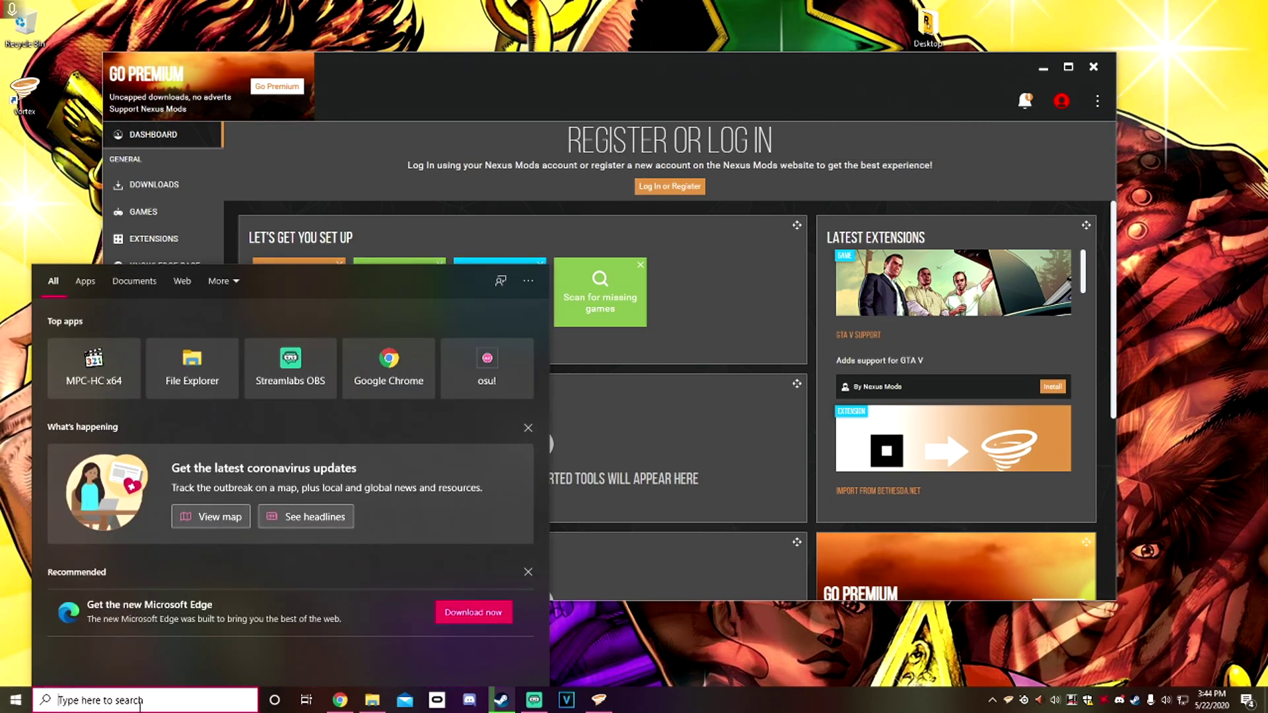
type("vortex")
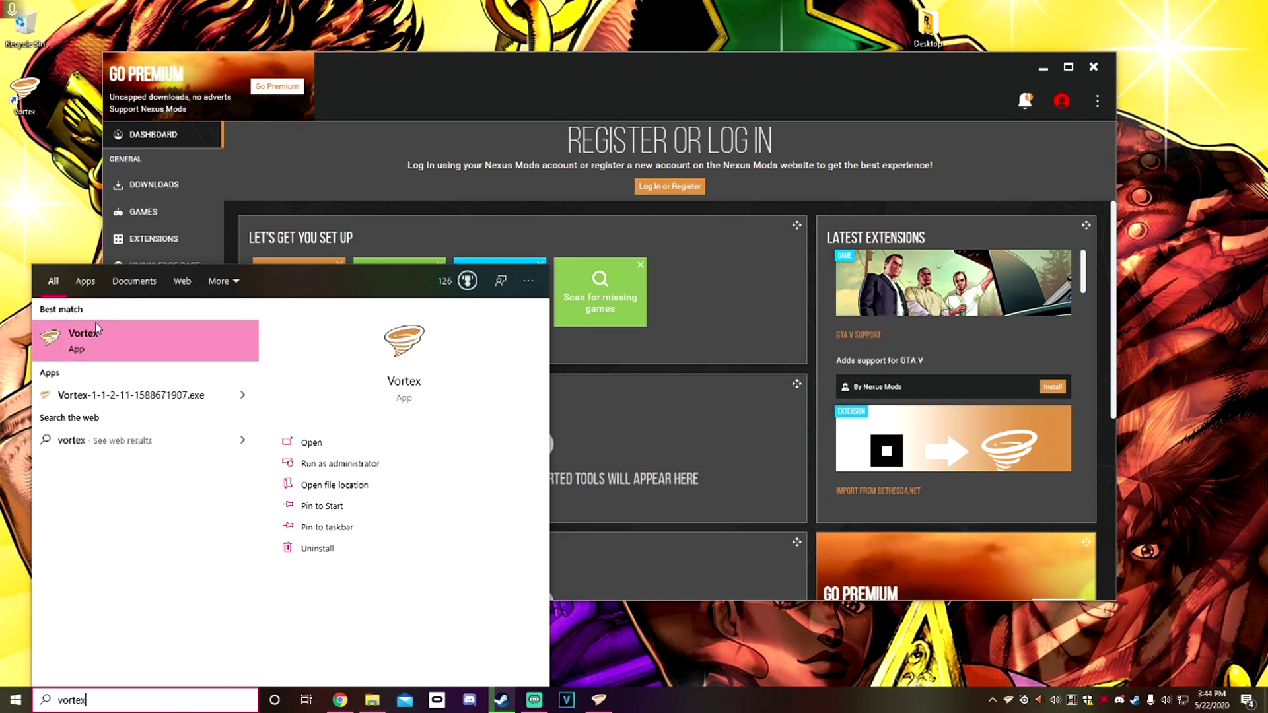
left_click(715, 114)
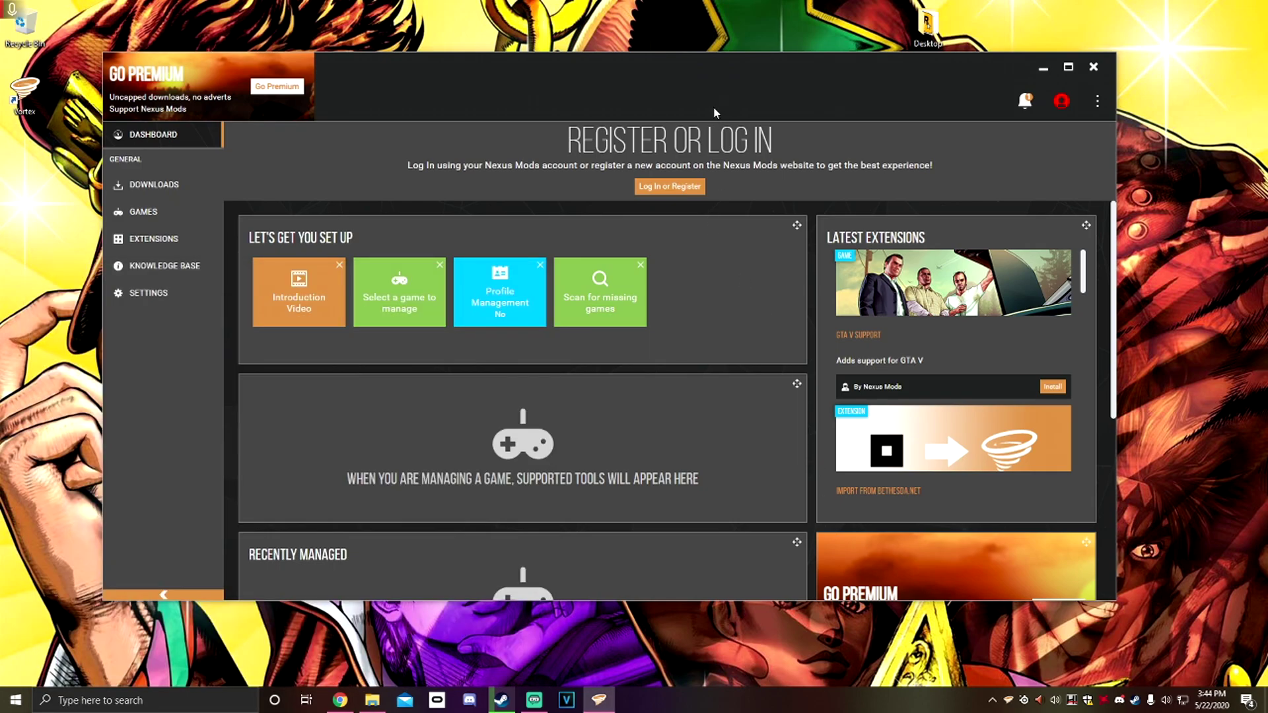
- Log in to Vortex with the Nexus Mods account through the browser and return to Vortex
left_click(651, 188)
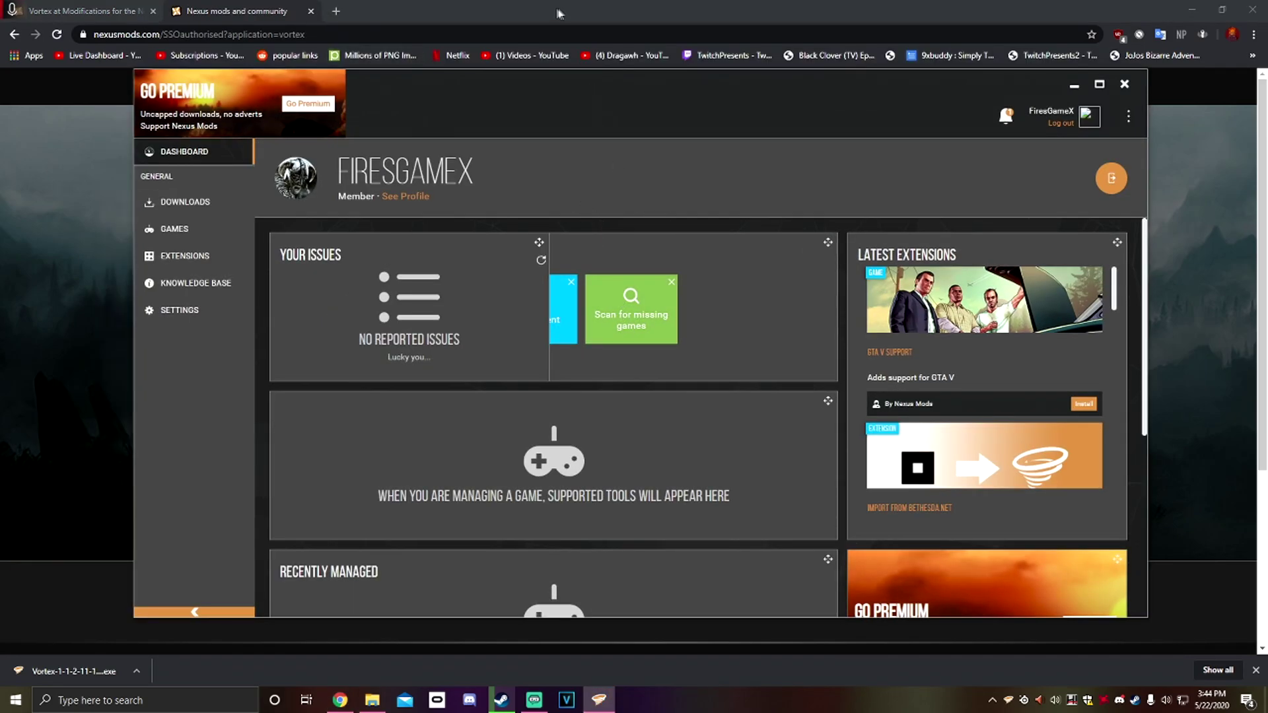
left_click(547, 18)
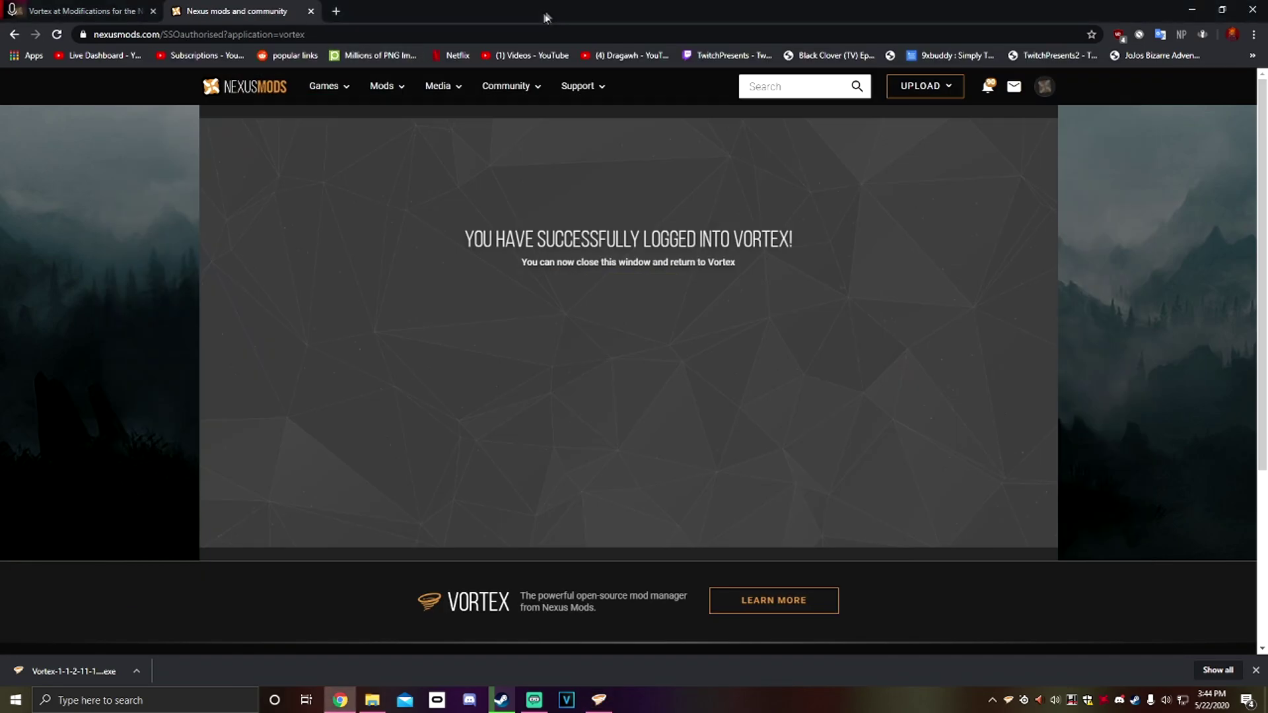
key("alt+Tab")
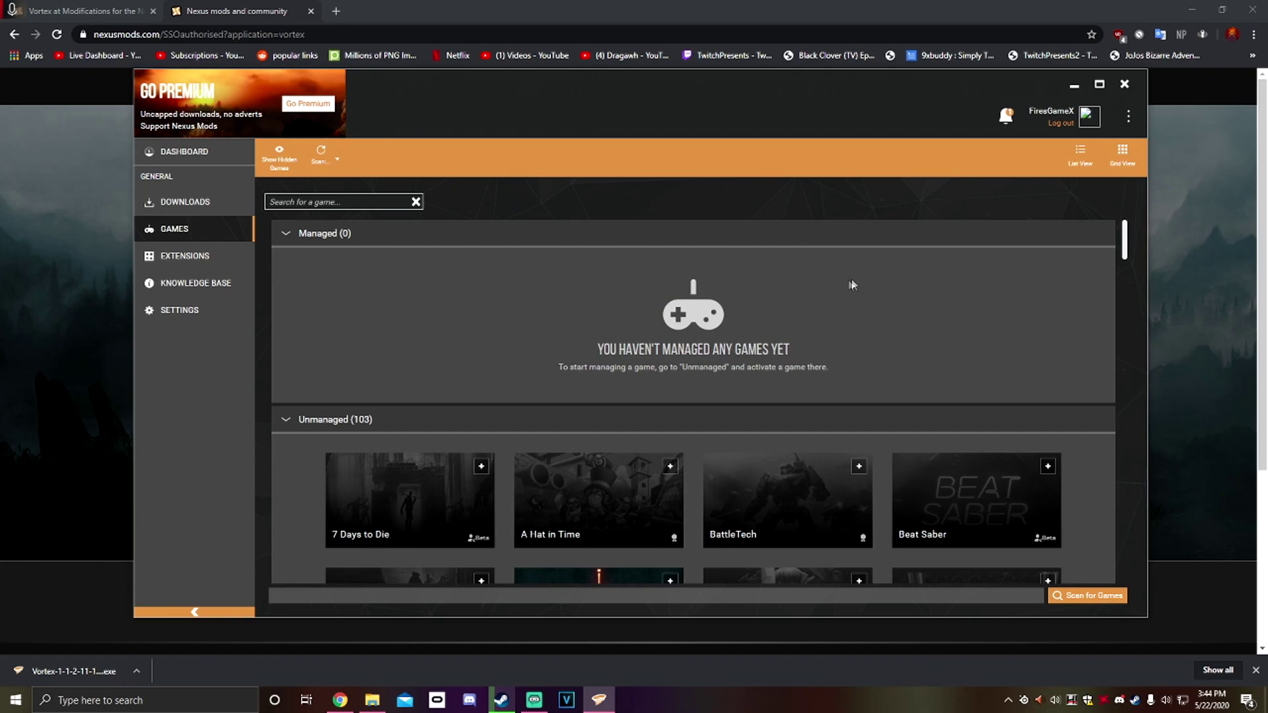
- Find Blade & Sorcery among the unmanaged games and set it as a managed game
scroll(594, 488, "down", 4)
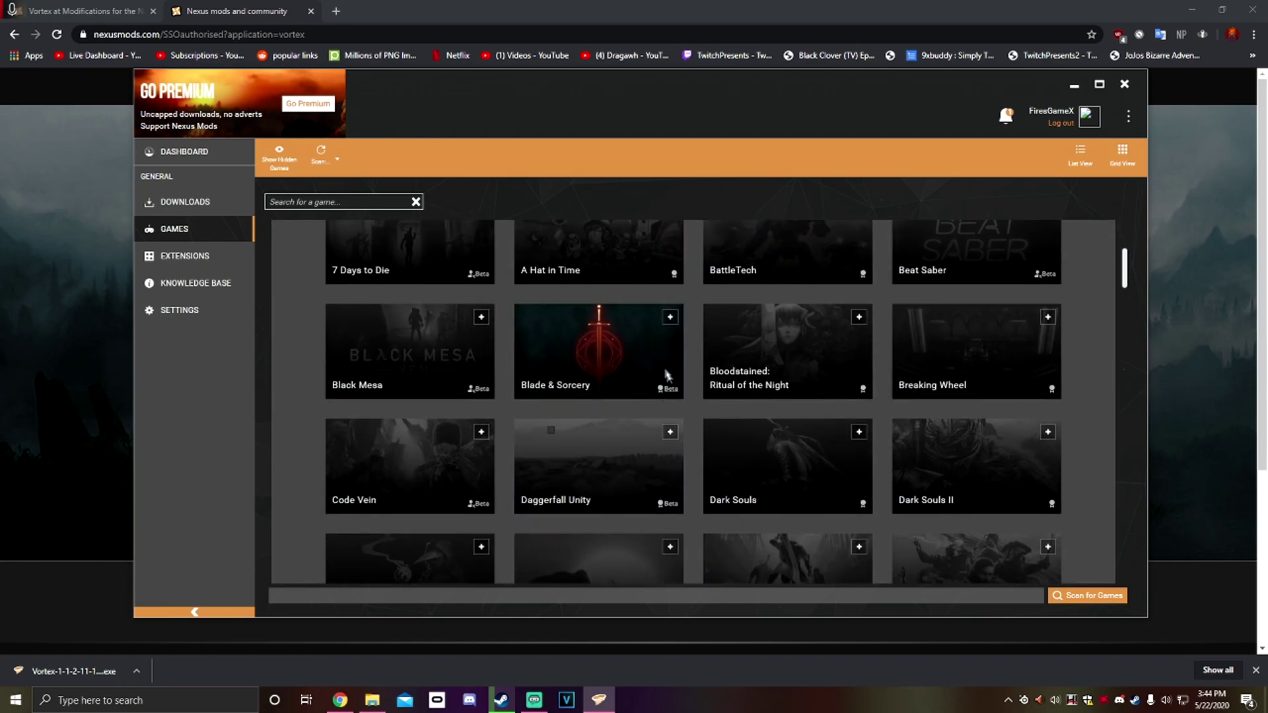
left_click(670, 317)
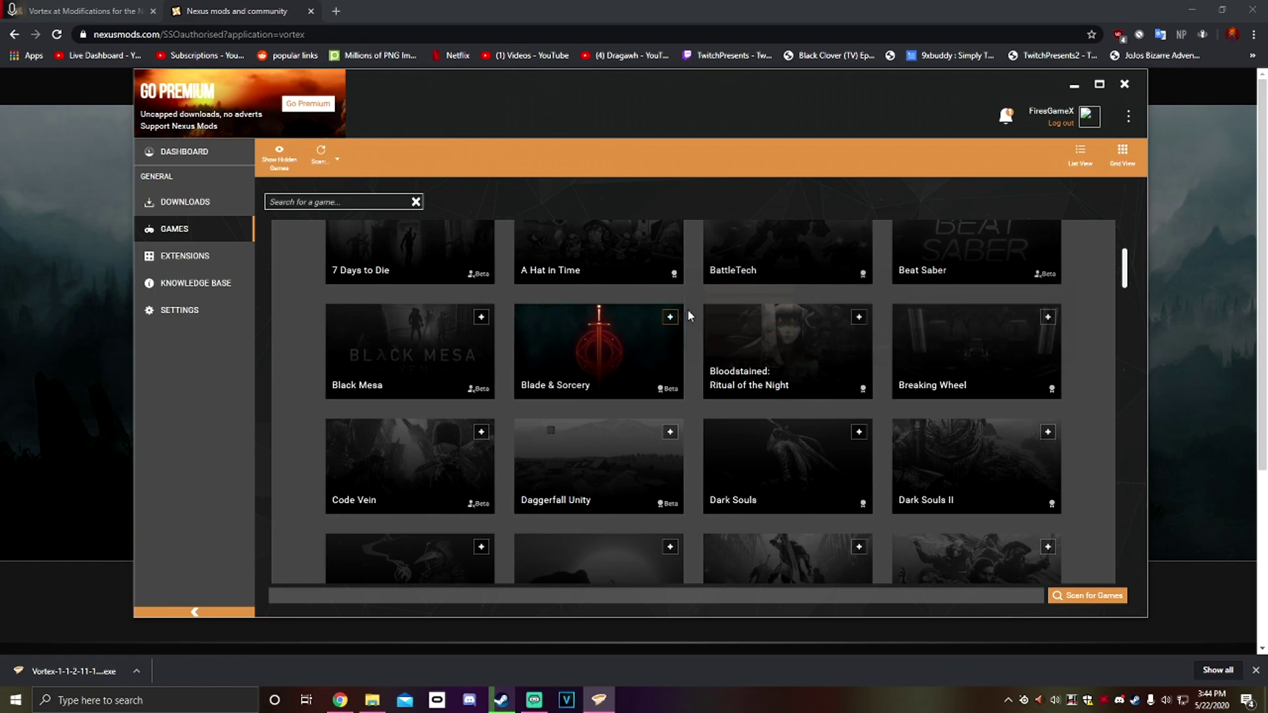
left_click(601, 322)
left_click(601, 351)
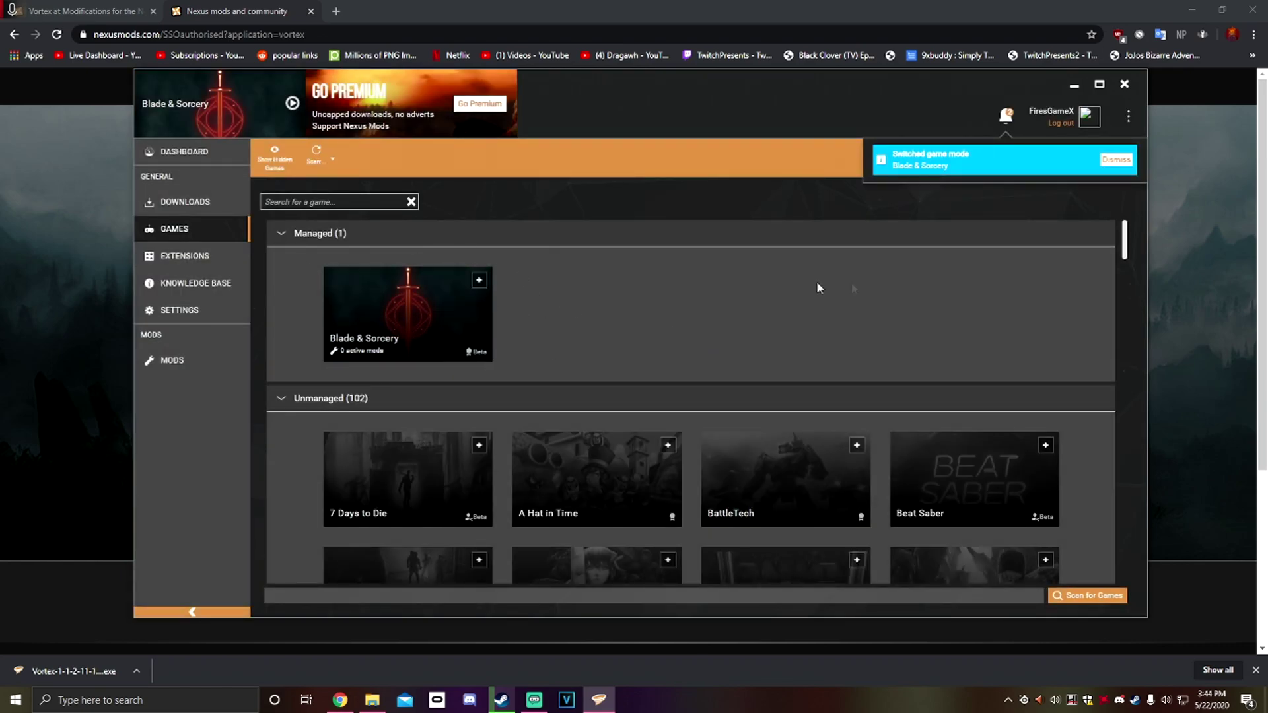
left_click_drag(430, 89, 397, 94)
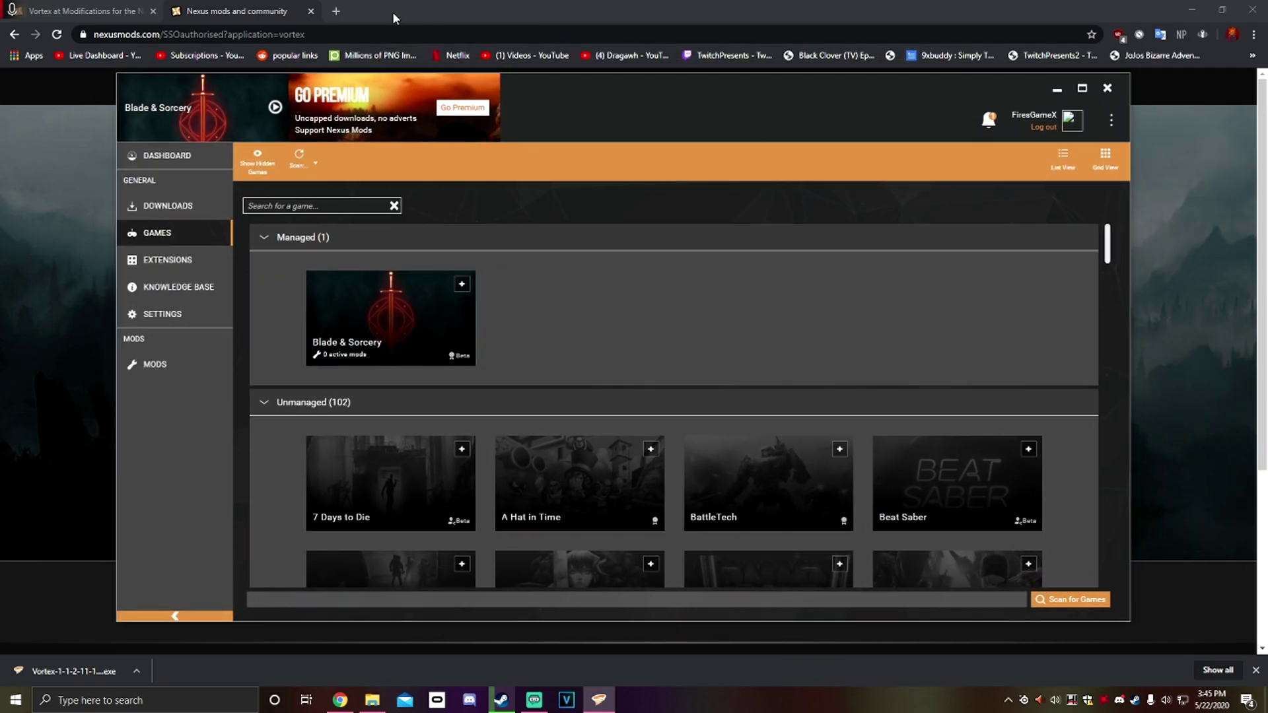
- Switch to the browser, list the all-time popular Blade & Sorcery mods on Nexus Mods, and open The Outer Rim's page
left_click(399, 6)
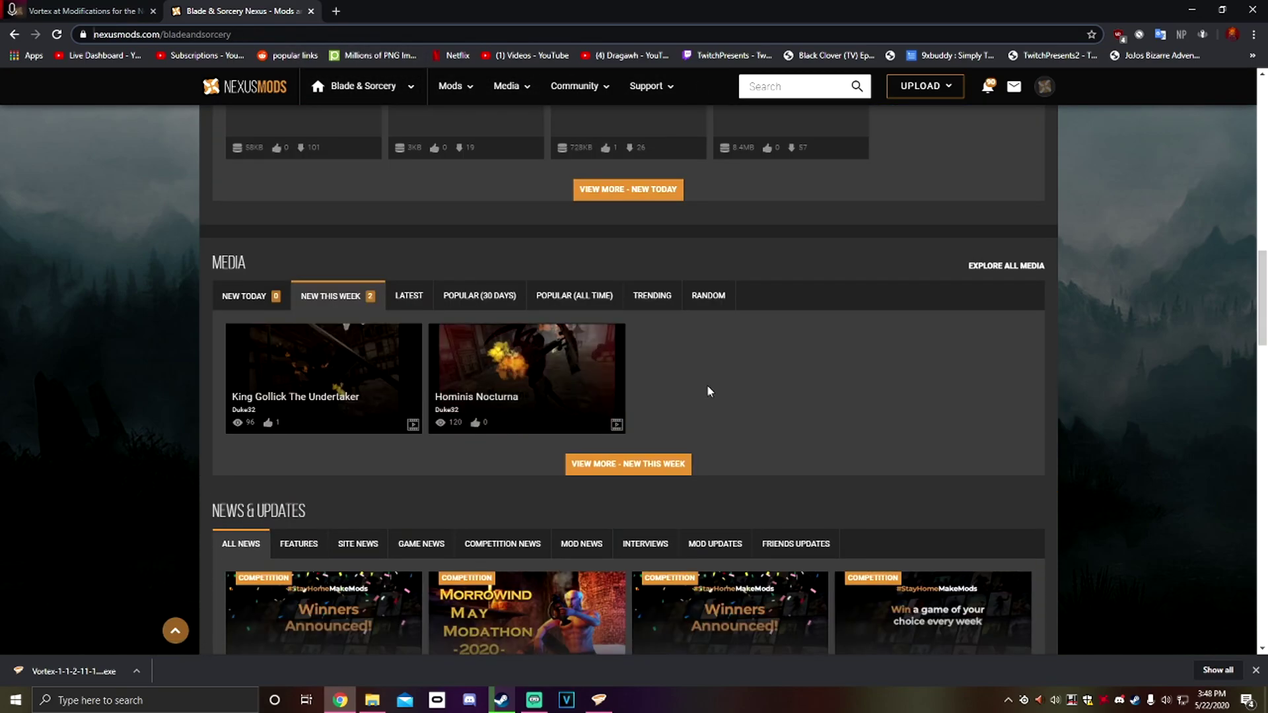
scroll(707, 384, "down", 5)
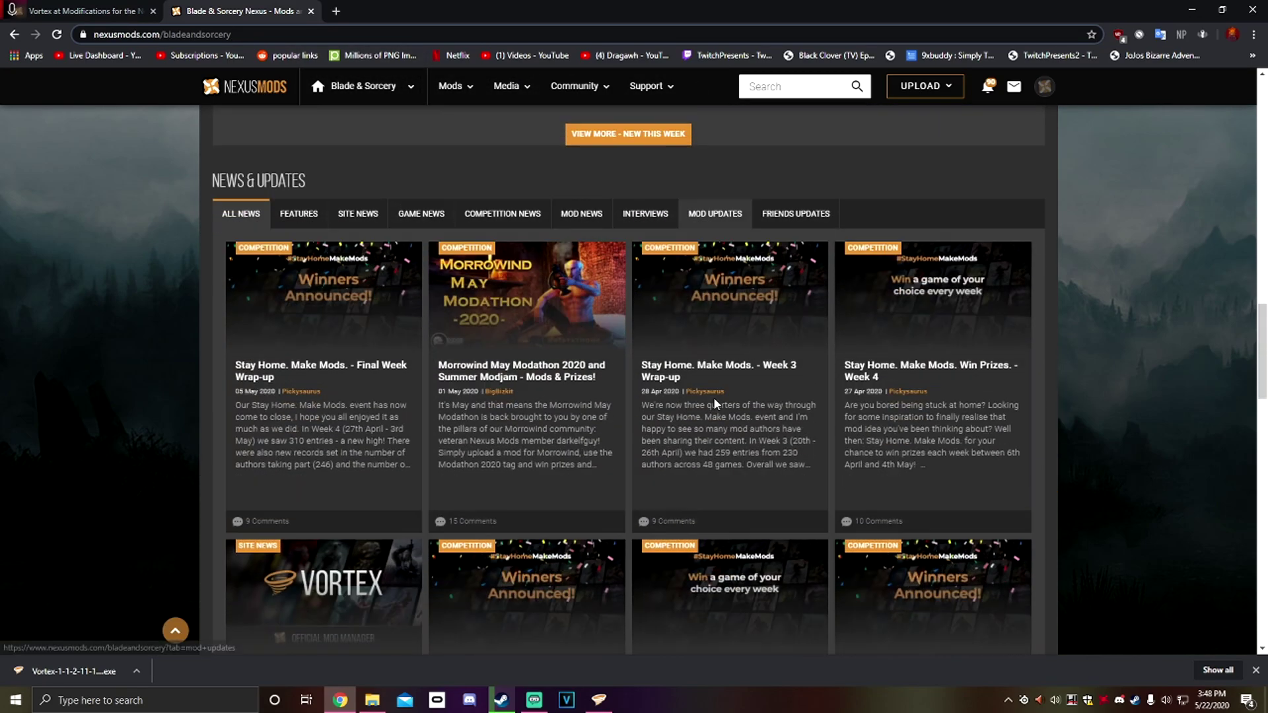
scroll(709, 412, "up", 10)
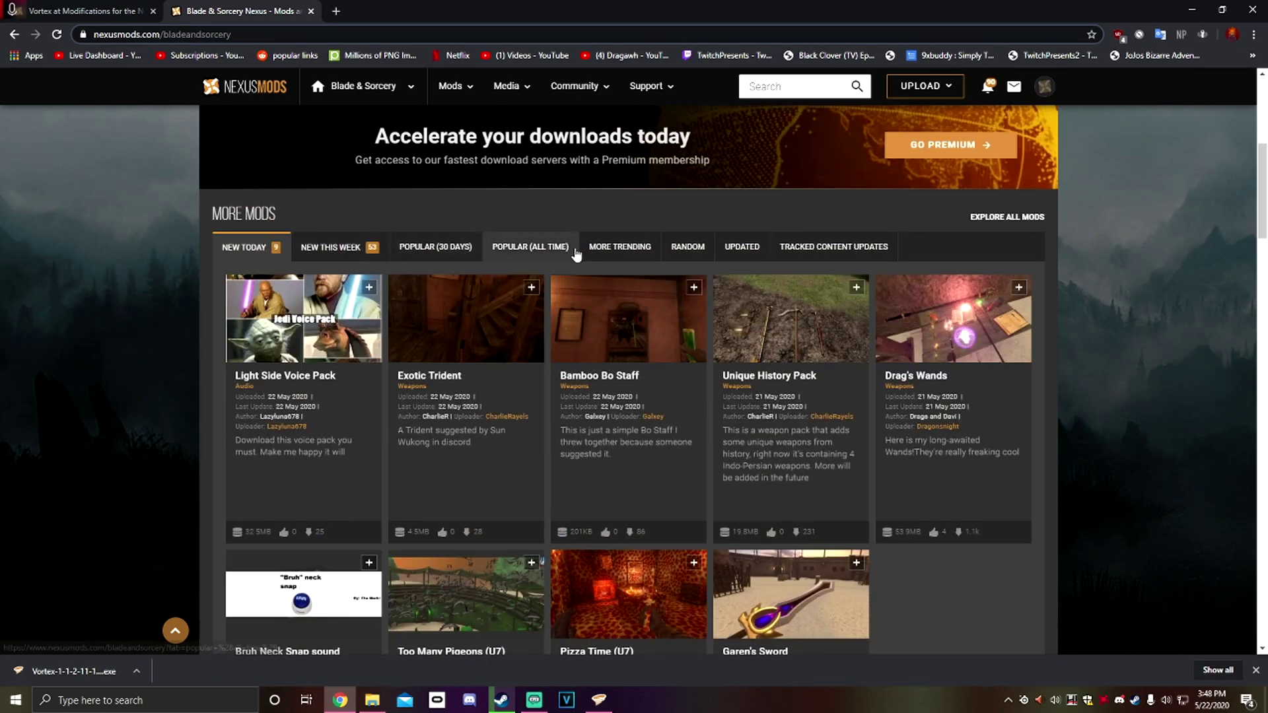
left_click(552, 255)
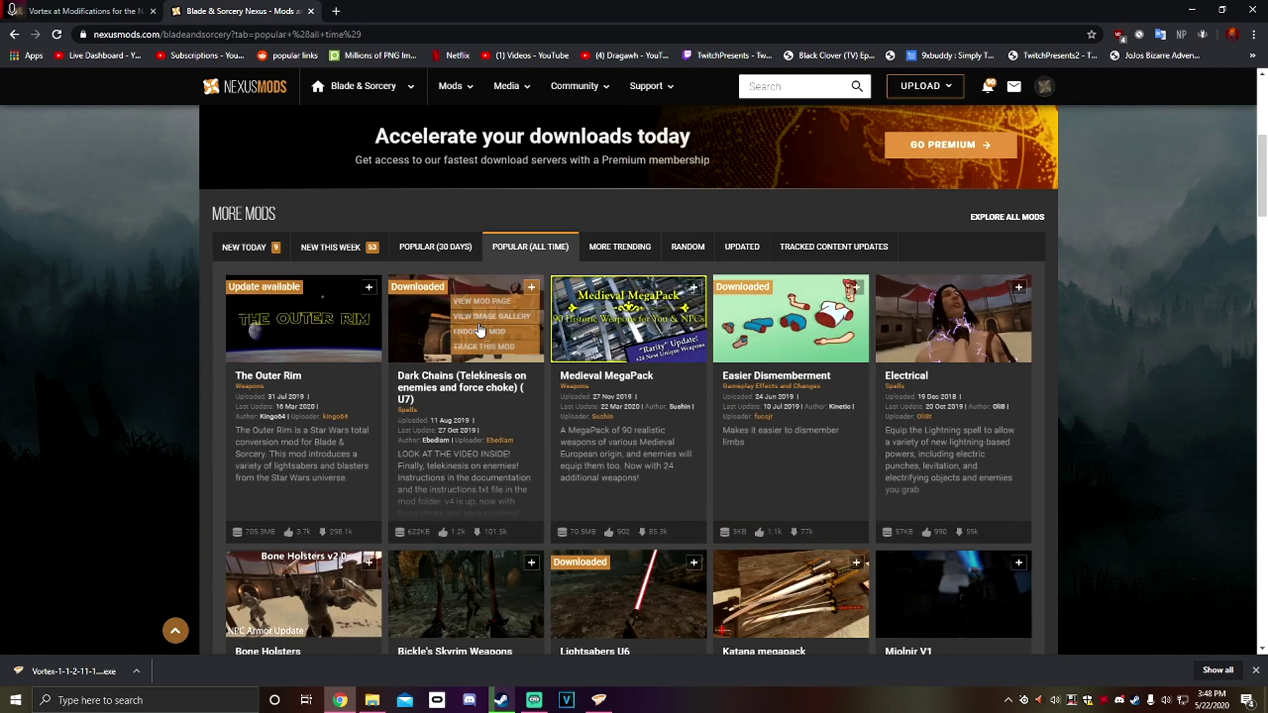
left_click(376, 295)
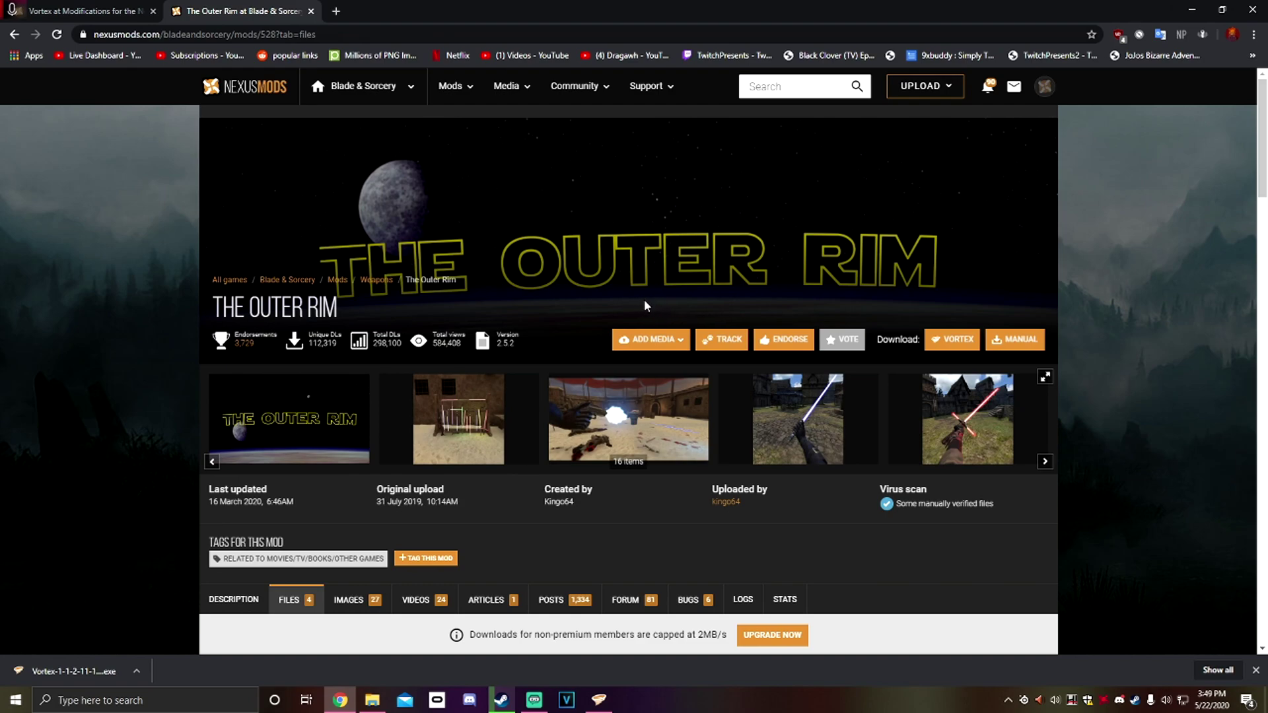
- Examine the preview images in The Outer Rim's gallery strip
left_click(1045, 462)
left_click(1045, 463)
left_click(1045, 462)
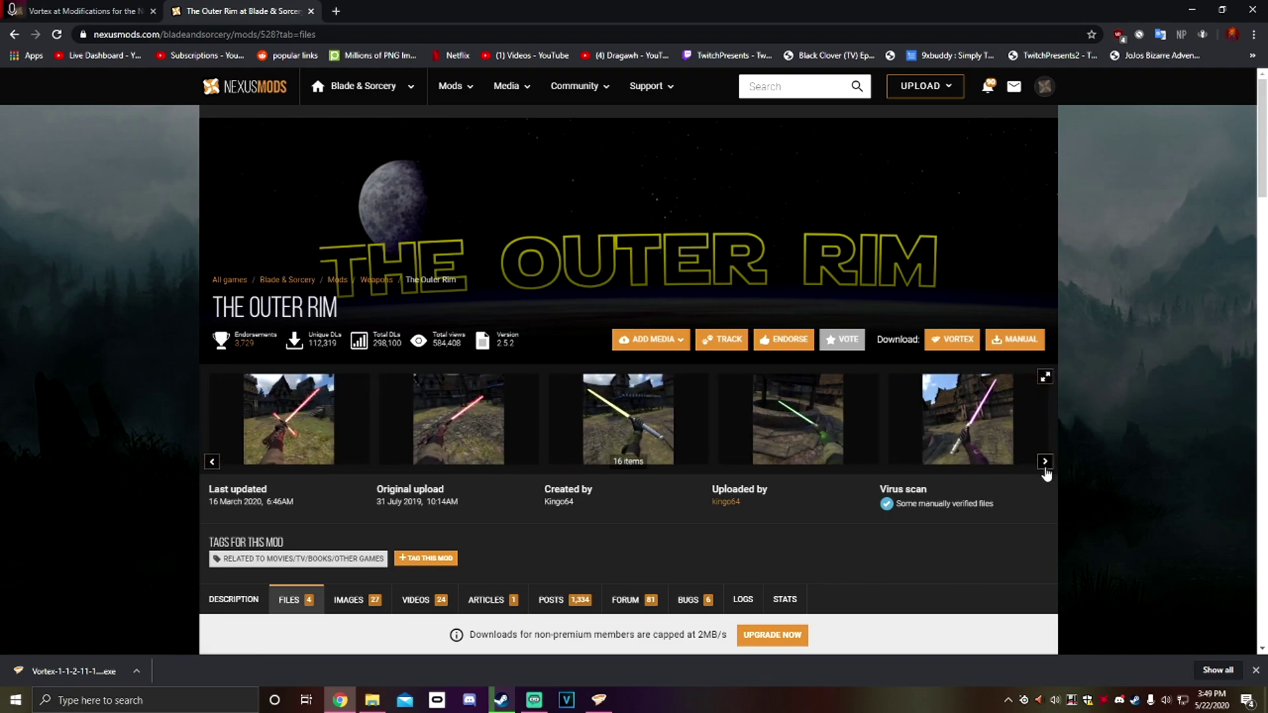
left_click(1045, 463)
left_click(1045, 463)
left_click(1045, 463)
left_click(1045, 462)
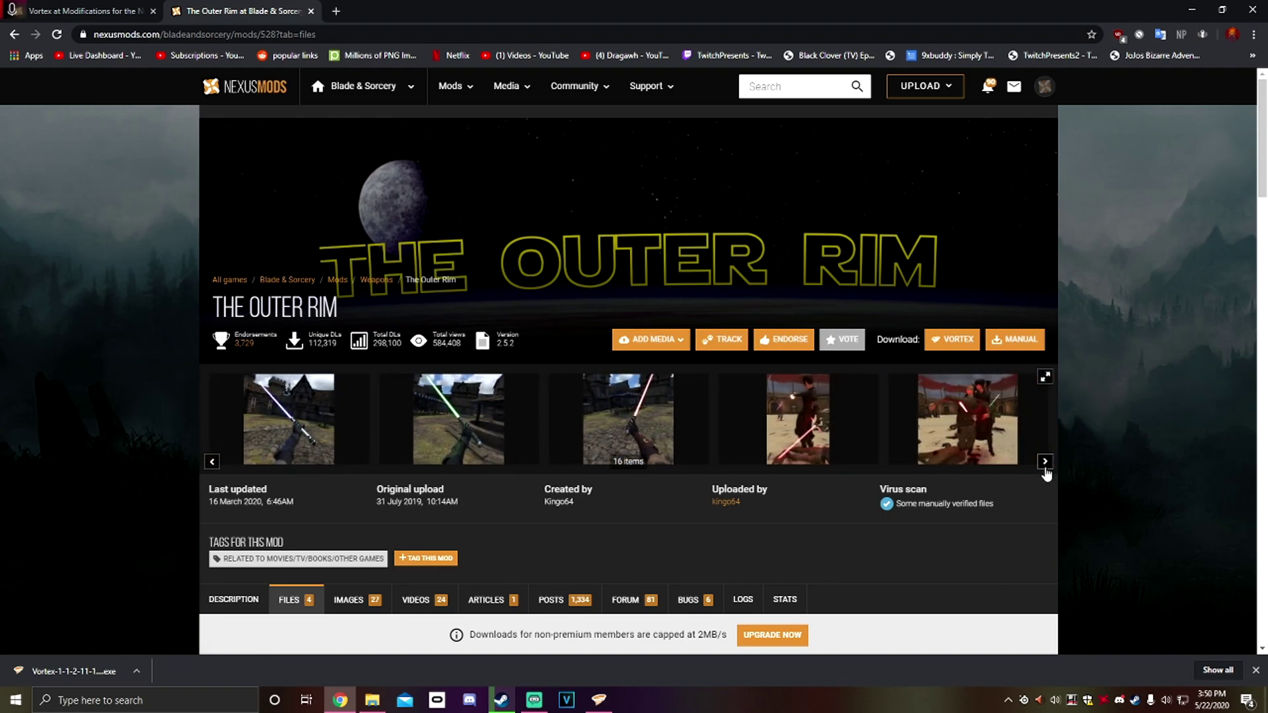
left_click(1045, 463)
left_click(1044, 462)
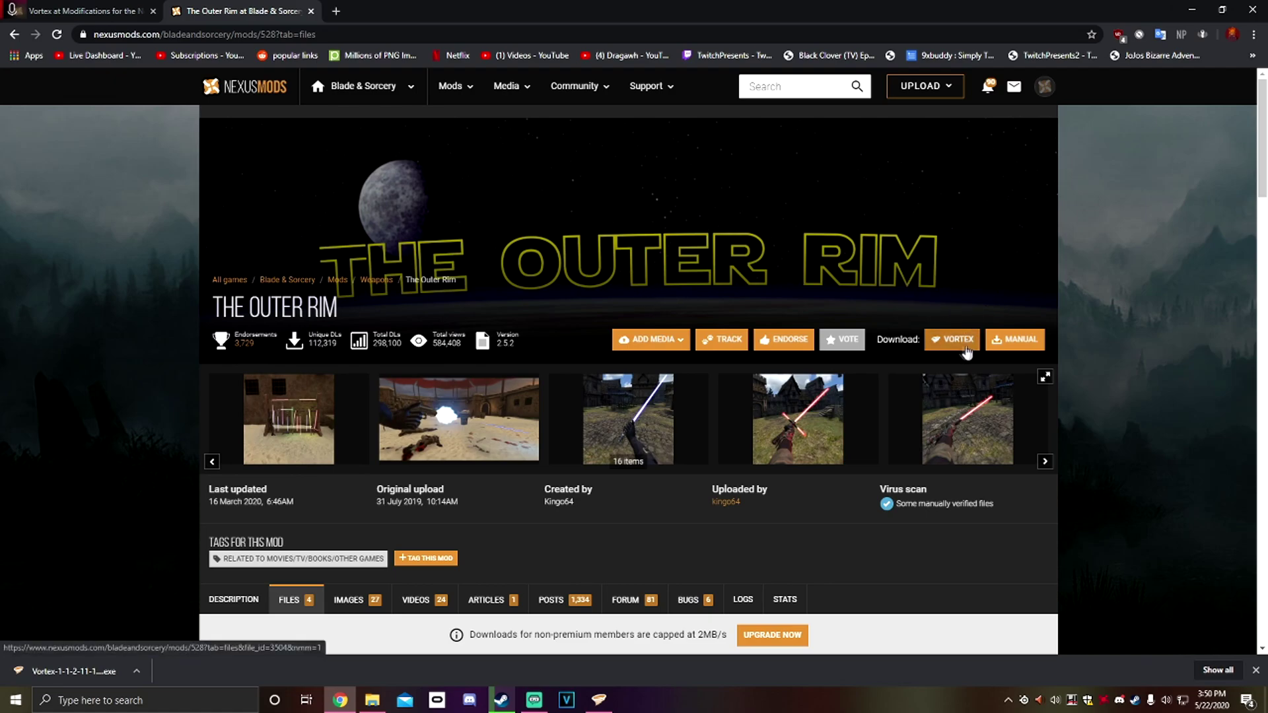
- Send The Outer Rim's main file to Vortex using the free slow download, and open the downloads list in Vortex
scroll(967, 352, "down", 6)
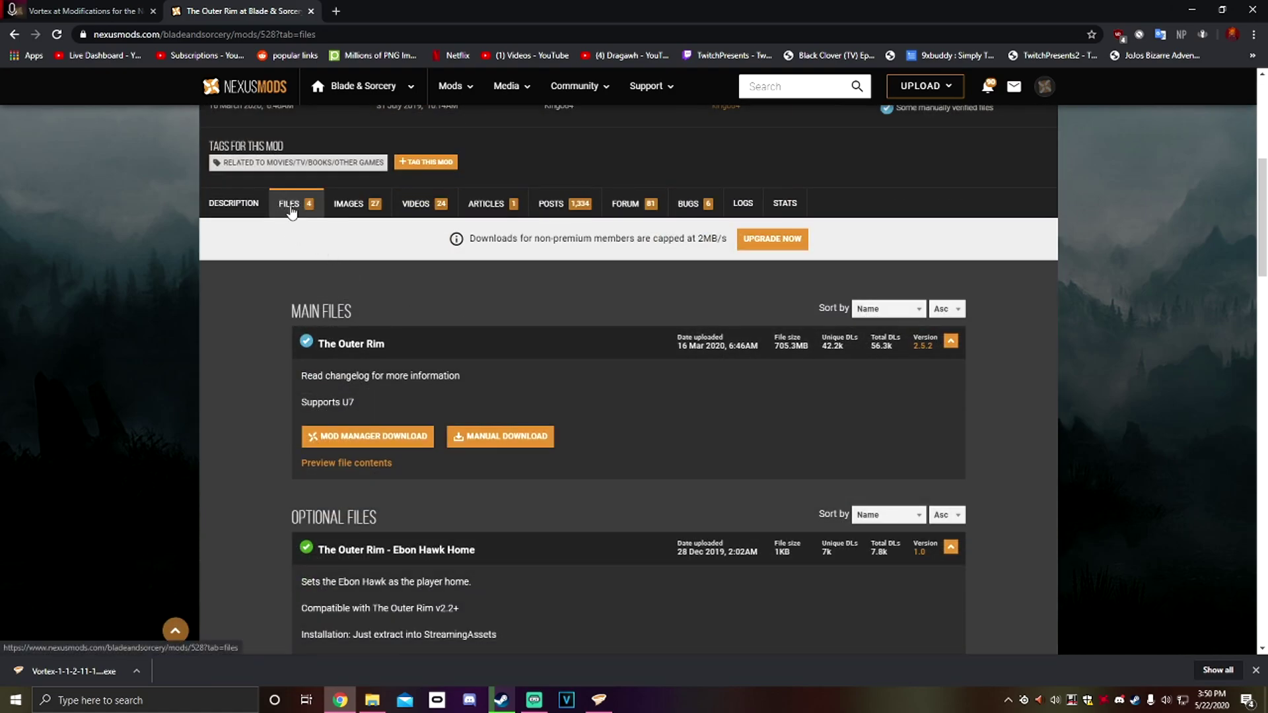
left_click(291, 206)
scroll(956, 352, "up", 4)
left_click(952, 206)
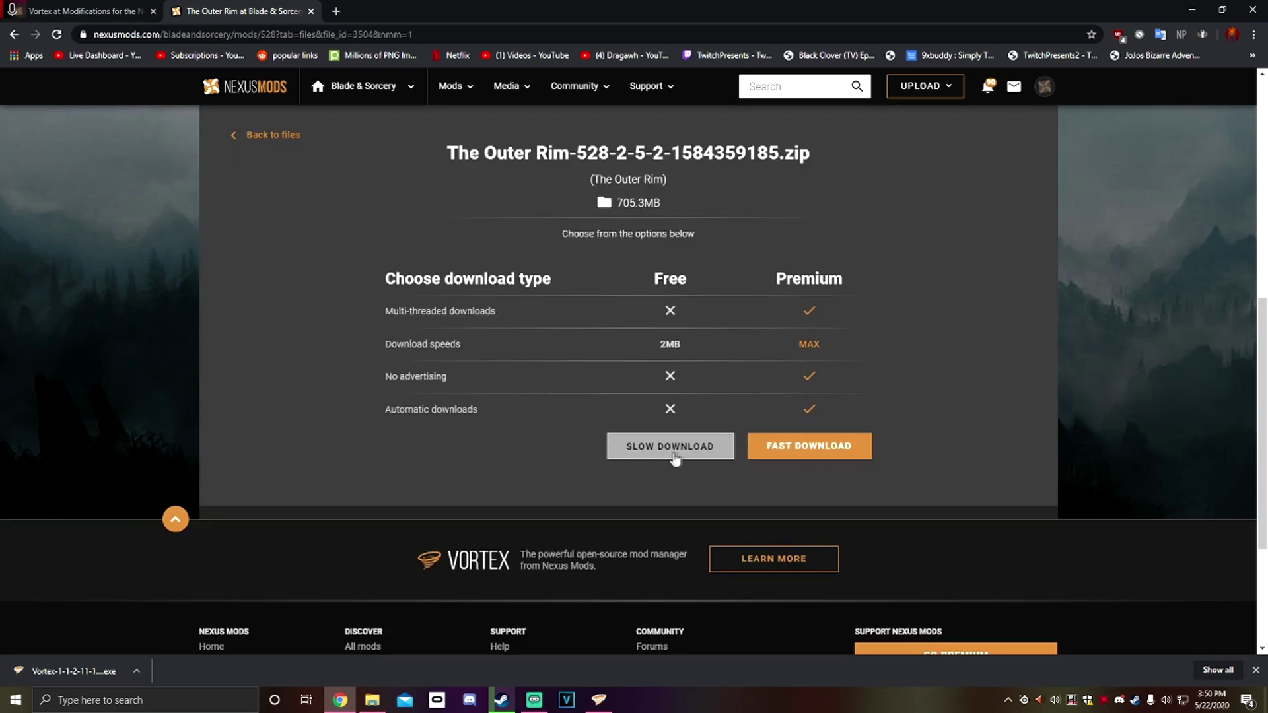
left_click(673, 454)
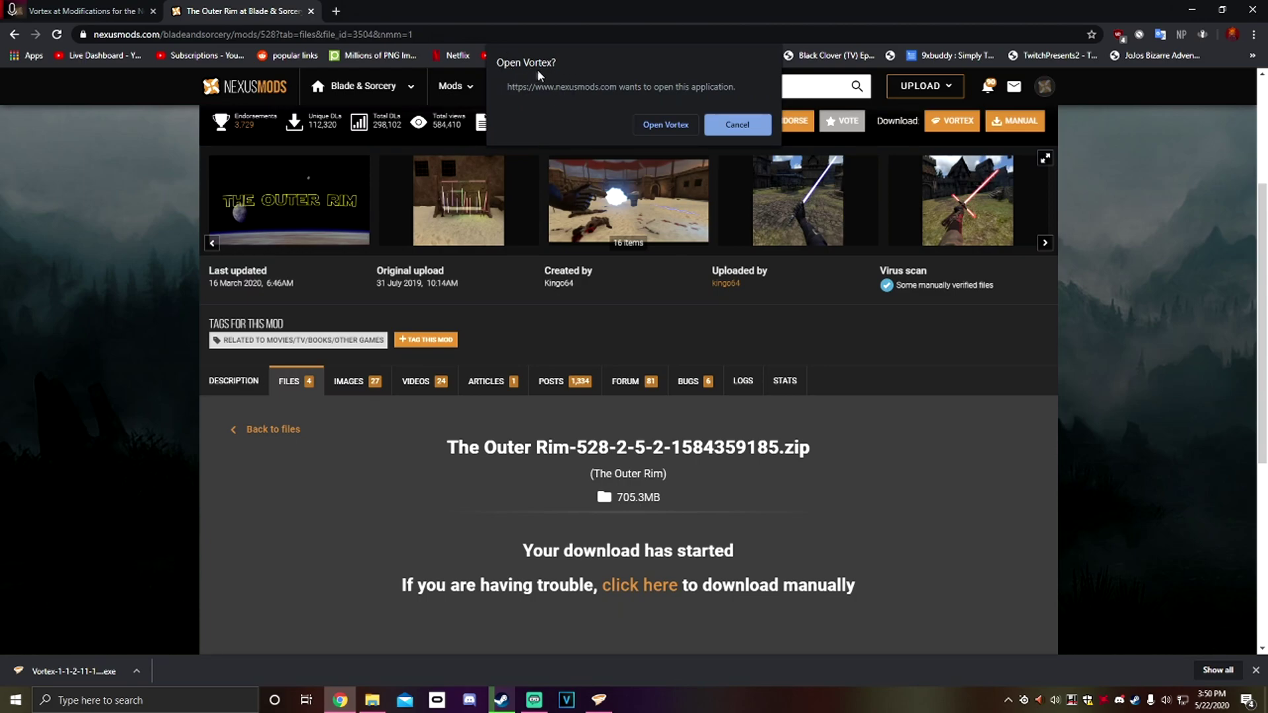
left_click(665, 124)
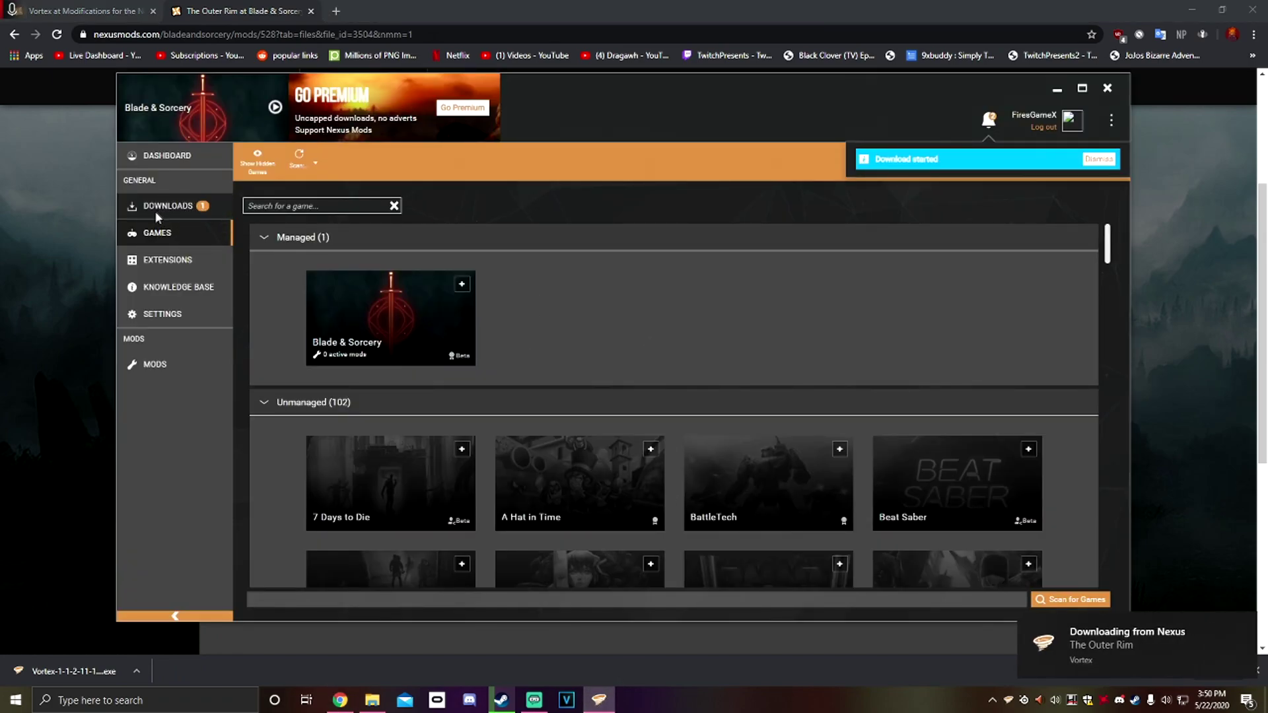
left_click(201, 210)
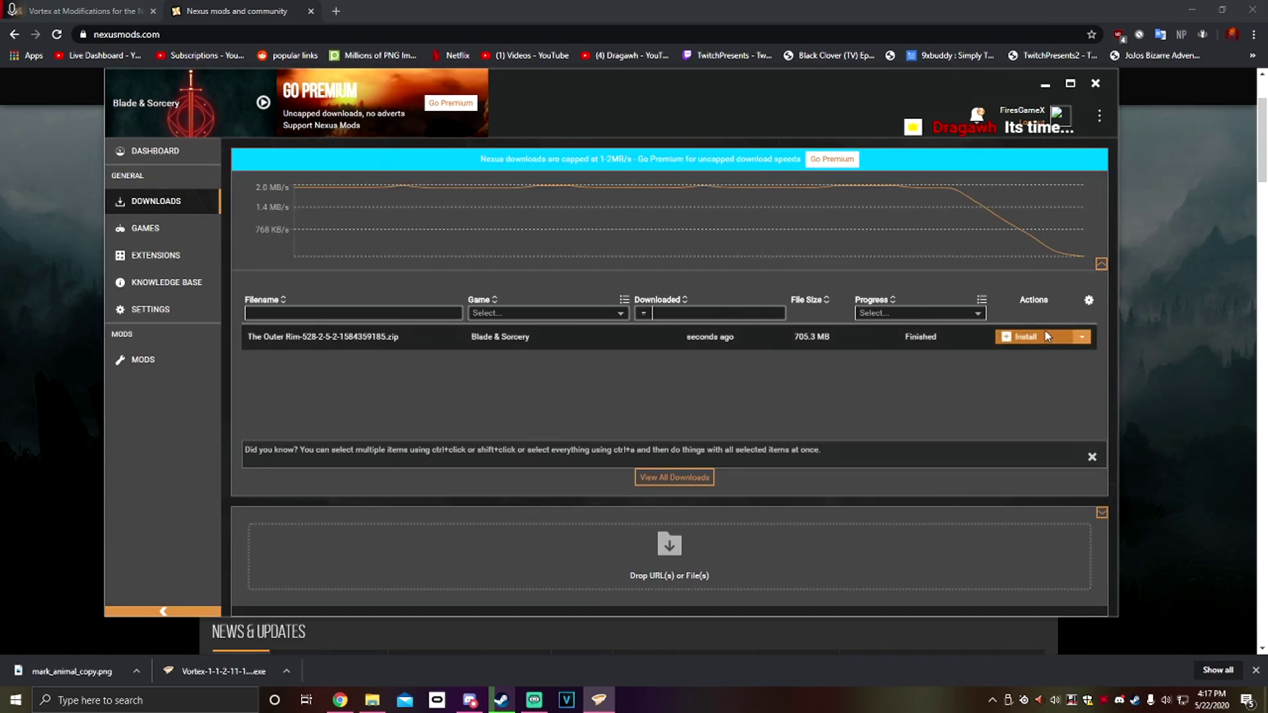
- Install the downloaded The Outer Rim archive and set the mod's status to Enabled in the mods list
left_click(1039, 336)
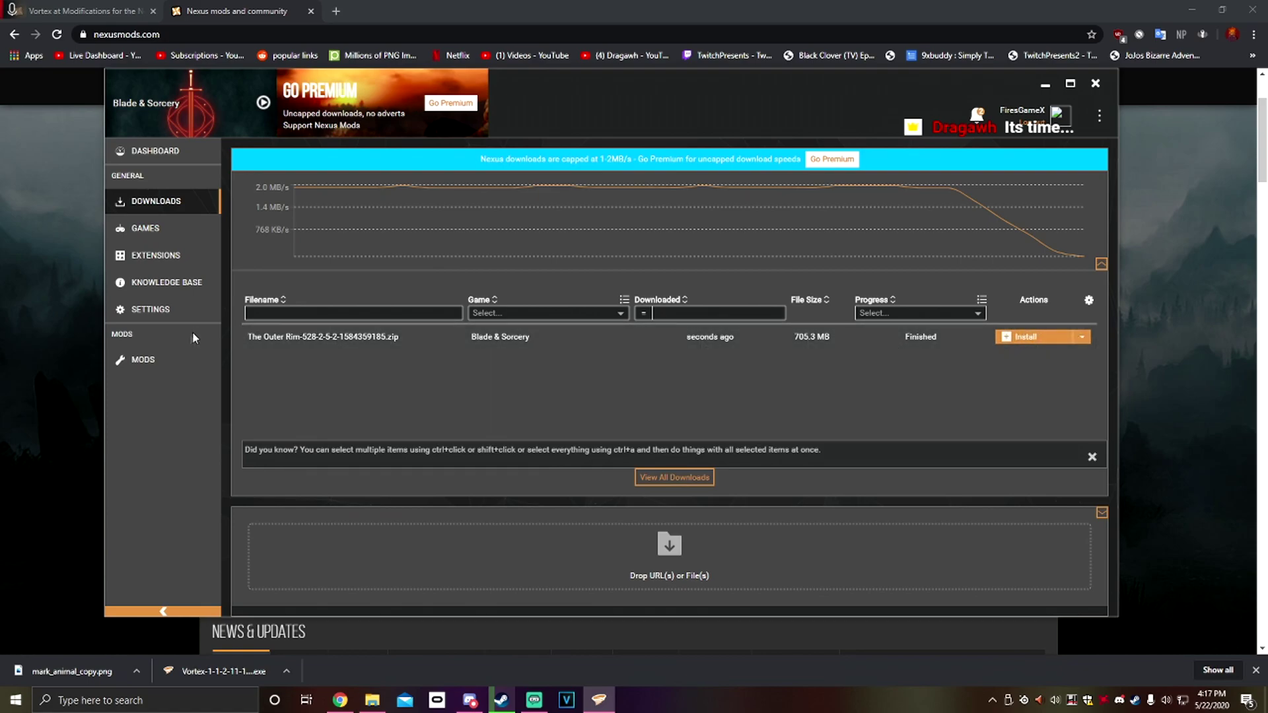
left_click(140, 361)
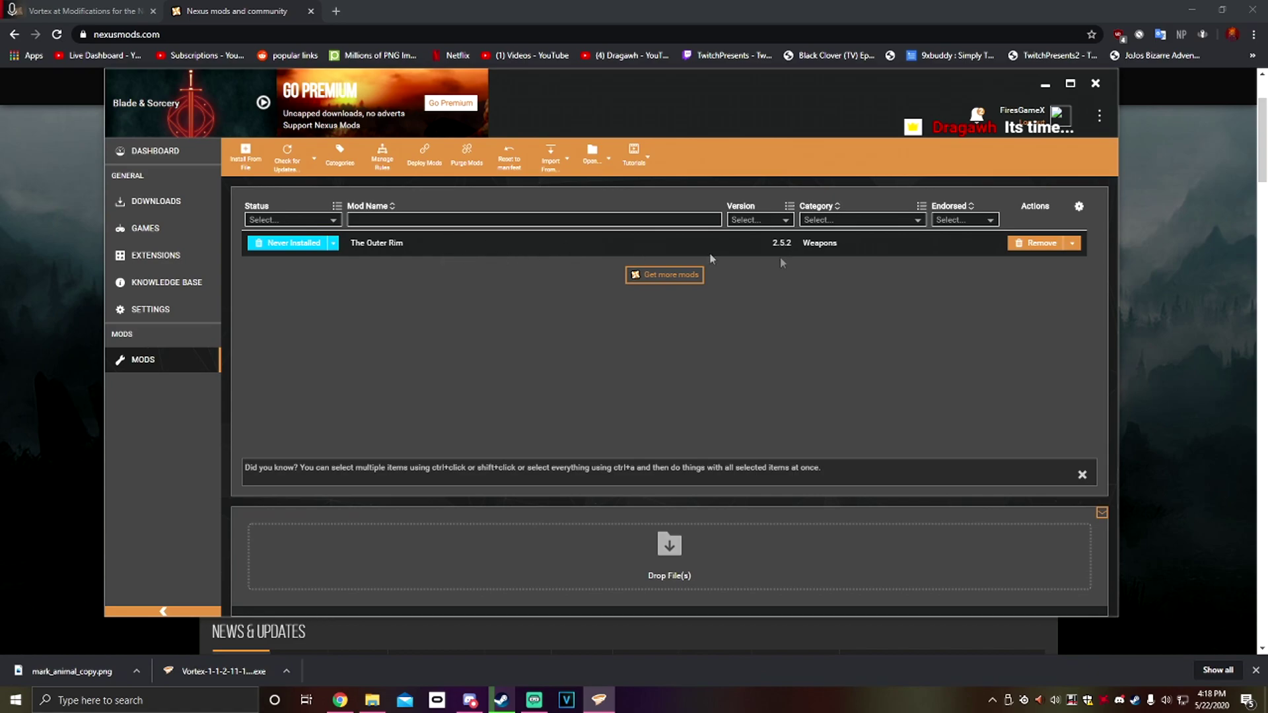
left_click(333, 243)
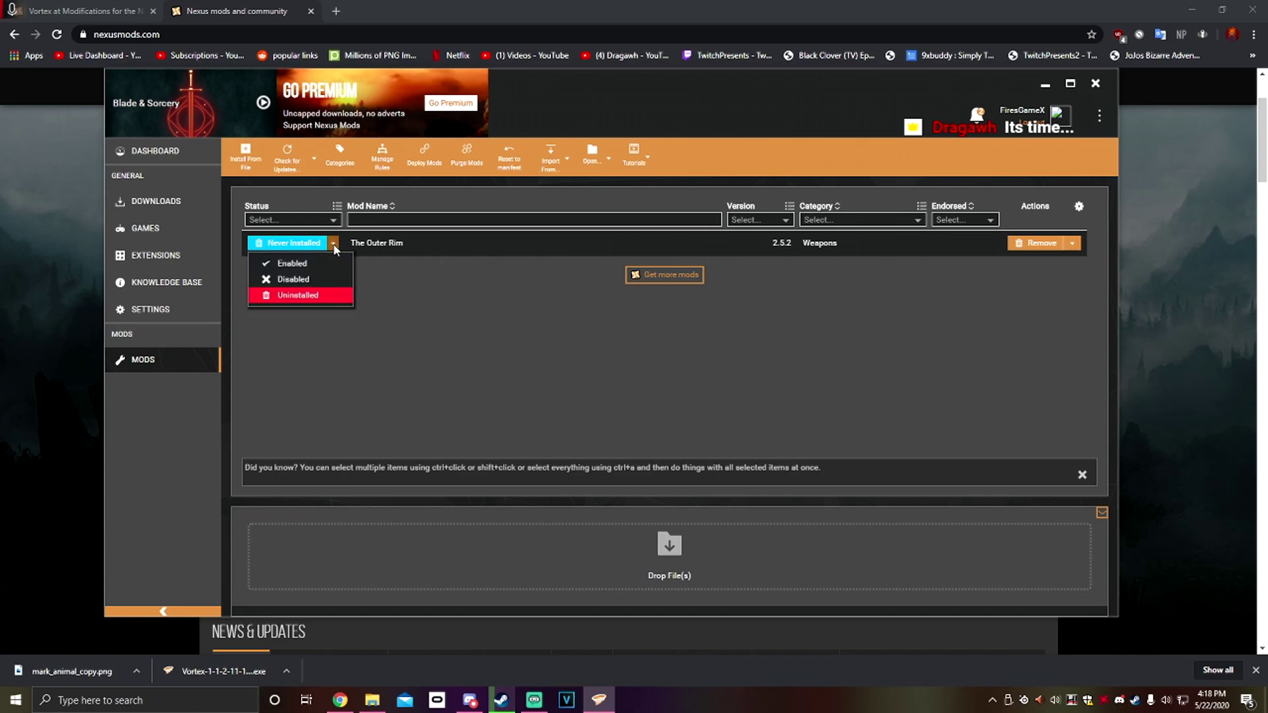
left_click(299, 264)
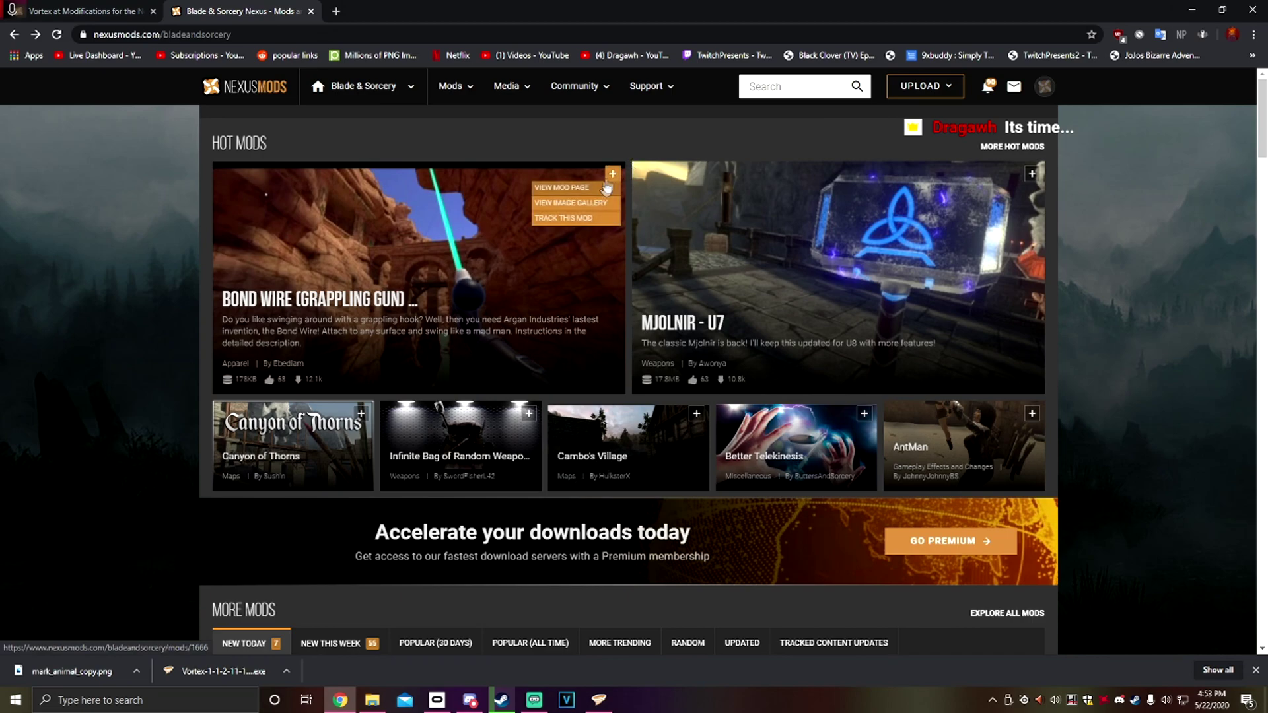
- Open the Bond Wire (Grappling Gun) mod page on Nexus Mods and download its zip manually using the free slow download
left_click(499, 257)
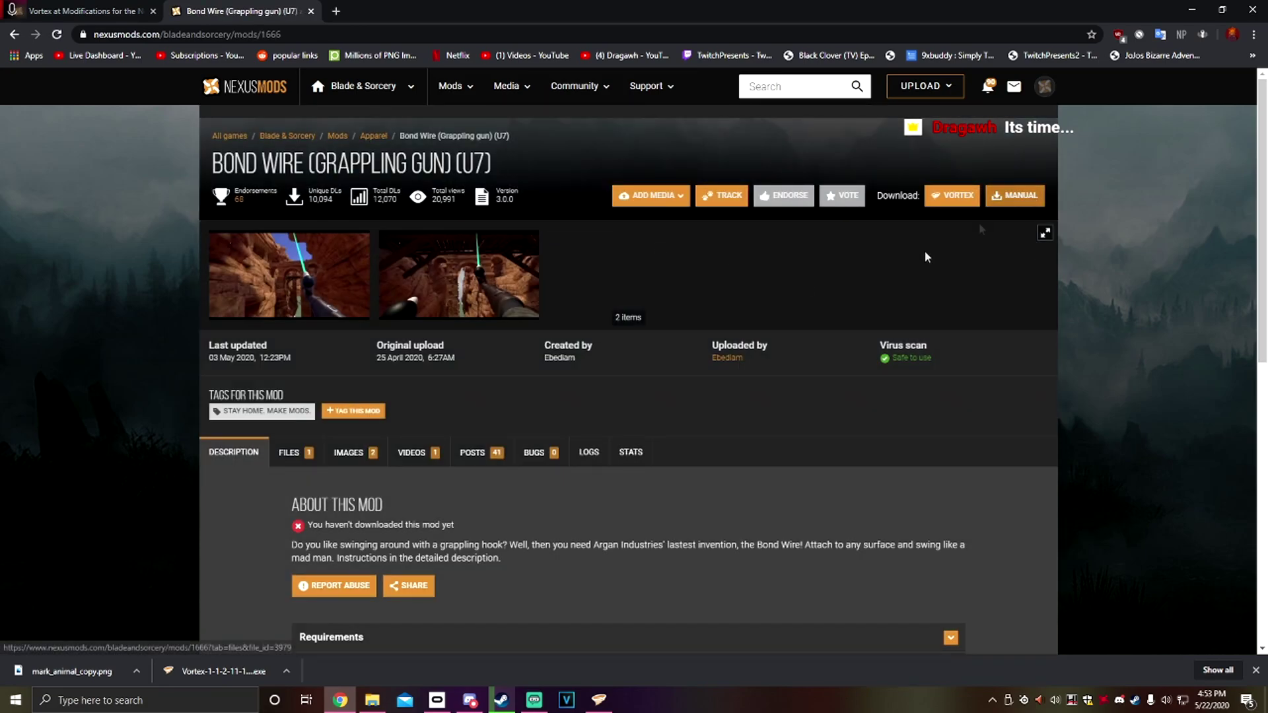
scroll(969, 131, "down", 1)
scroll(999, 159, "up", 1)
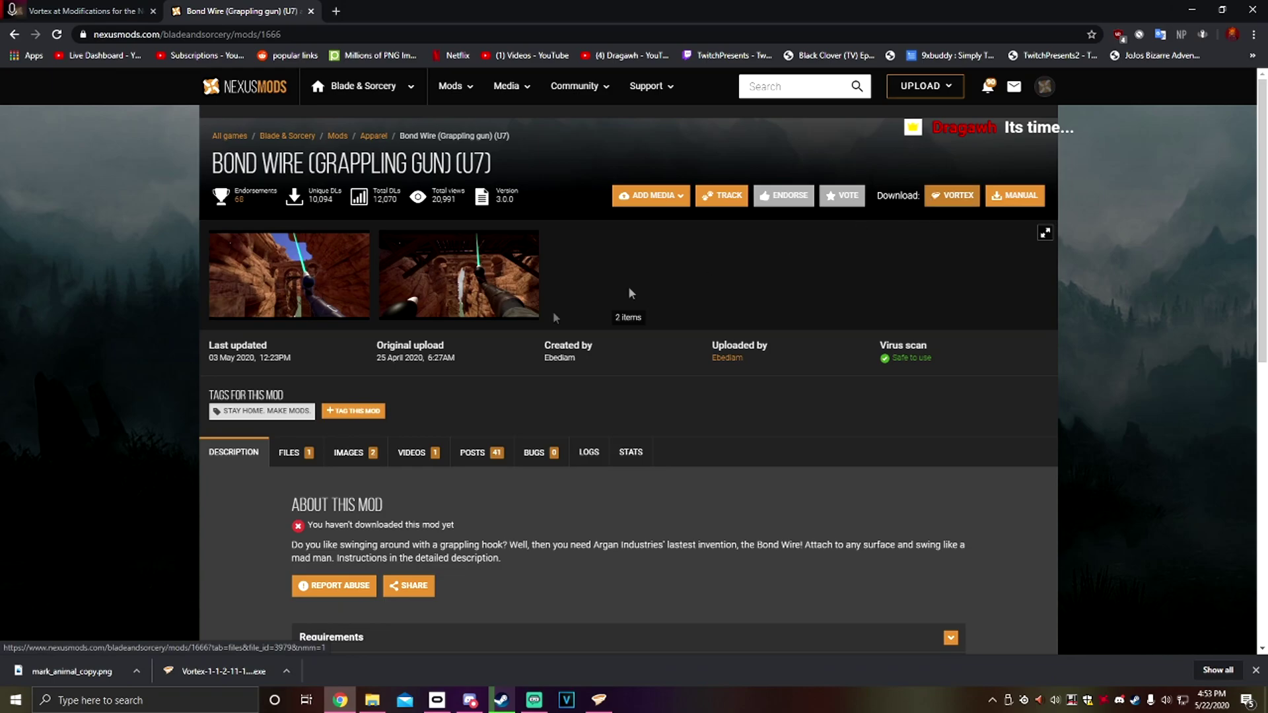
left_click(1015, 195)
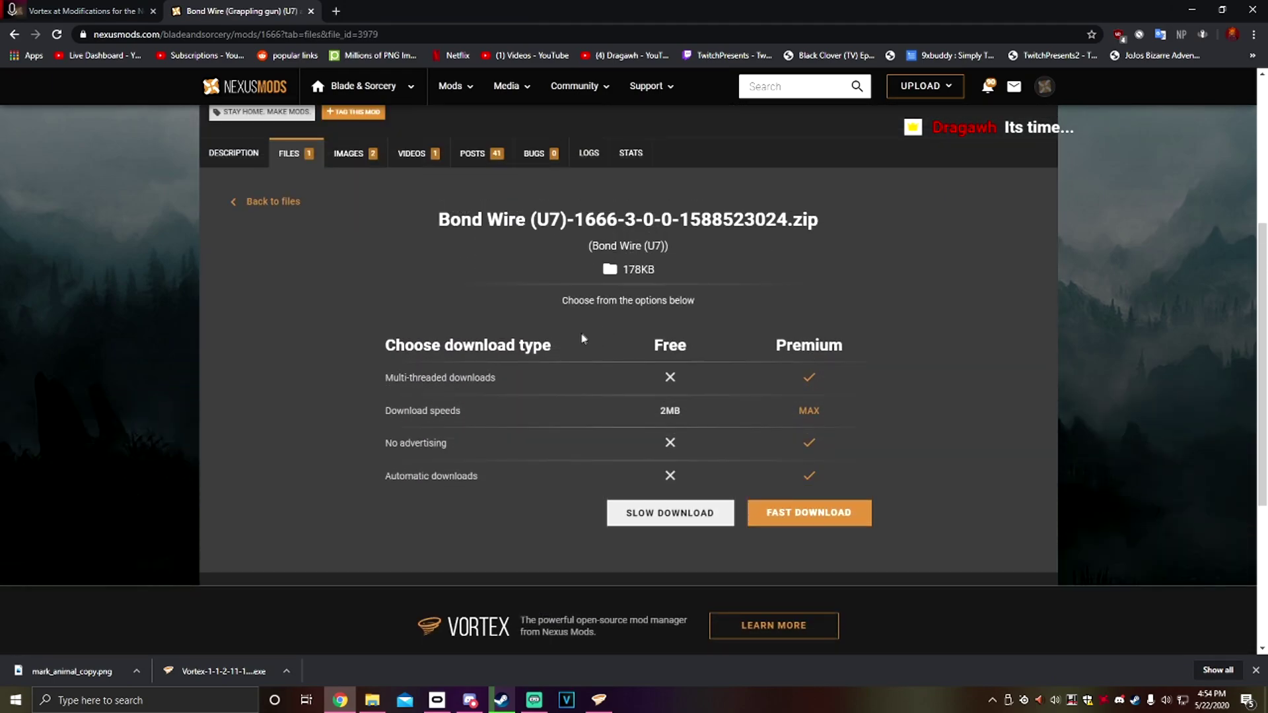
left_click(644, 519)
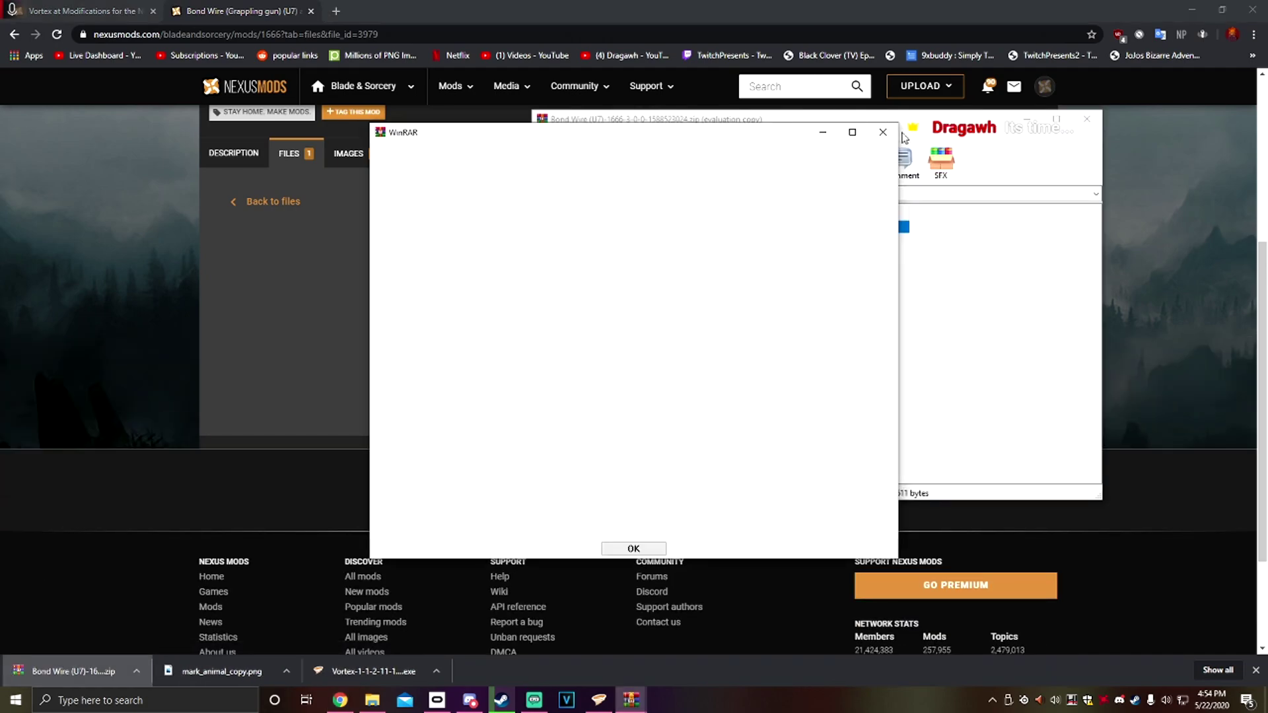
- Examine the files inside the Bond Wire folder of the downloaded archive and return to the archive's root
left_click_drag(915, 112, 943, 113)
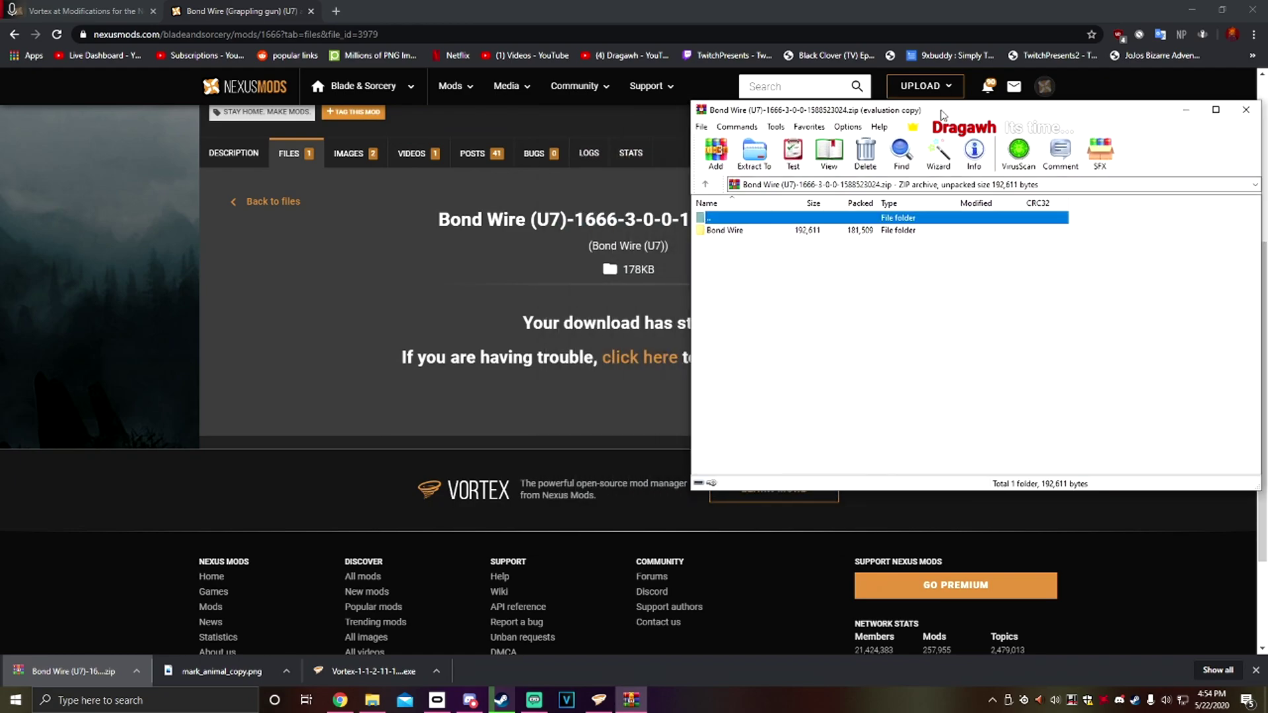
double_click(727, 230)
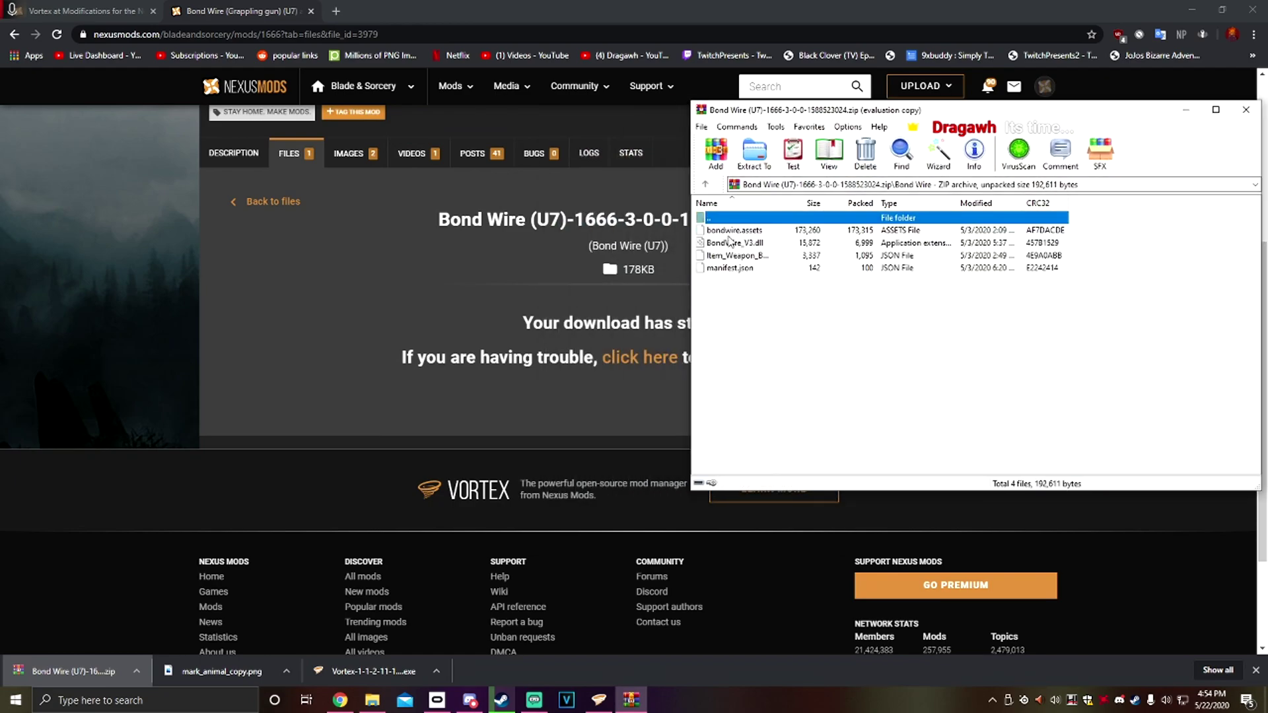
left_click(730, 234)
key("BackSpace")
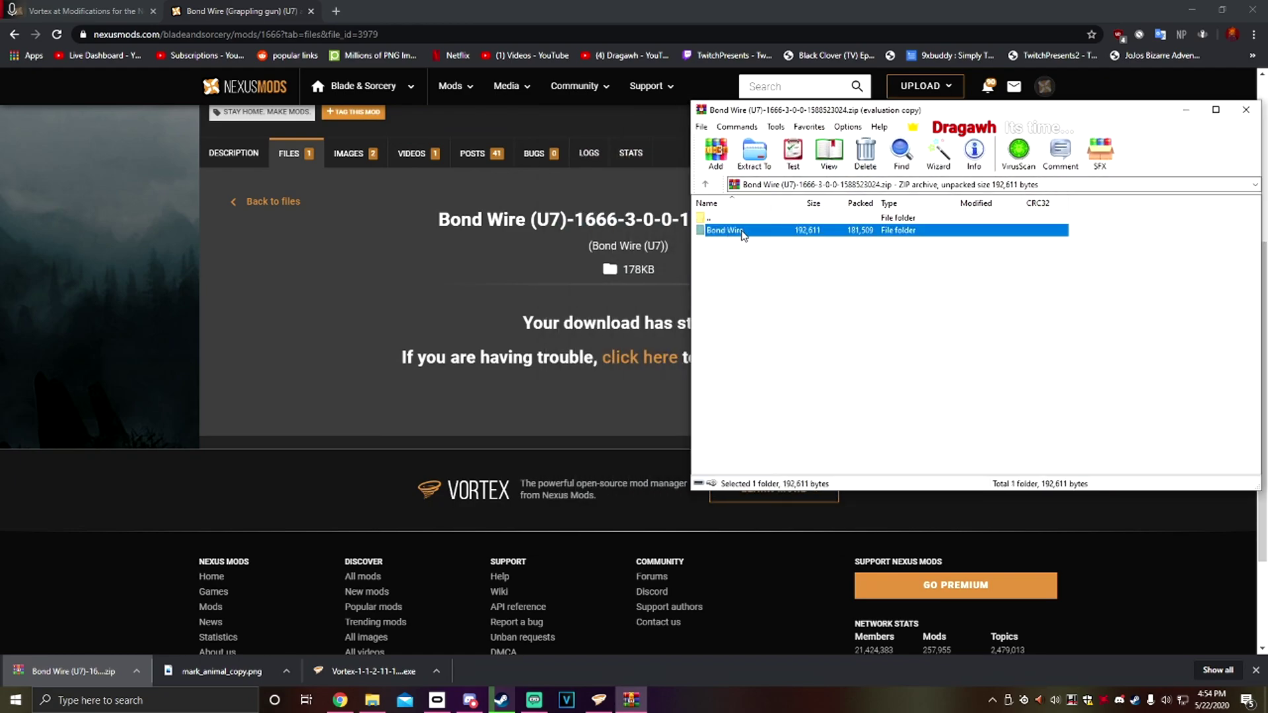
- Open the game's BladeAndSorcery_Data\StreamingAssets folder in File Explorer and extract the Bond Wire folder from the archive into it
left_click(373, 700)
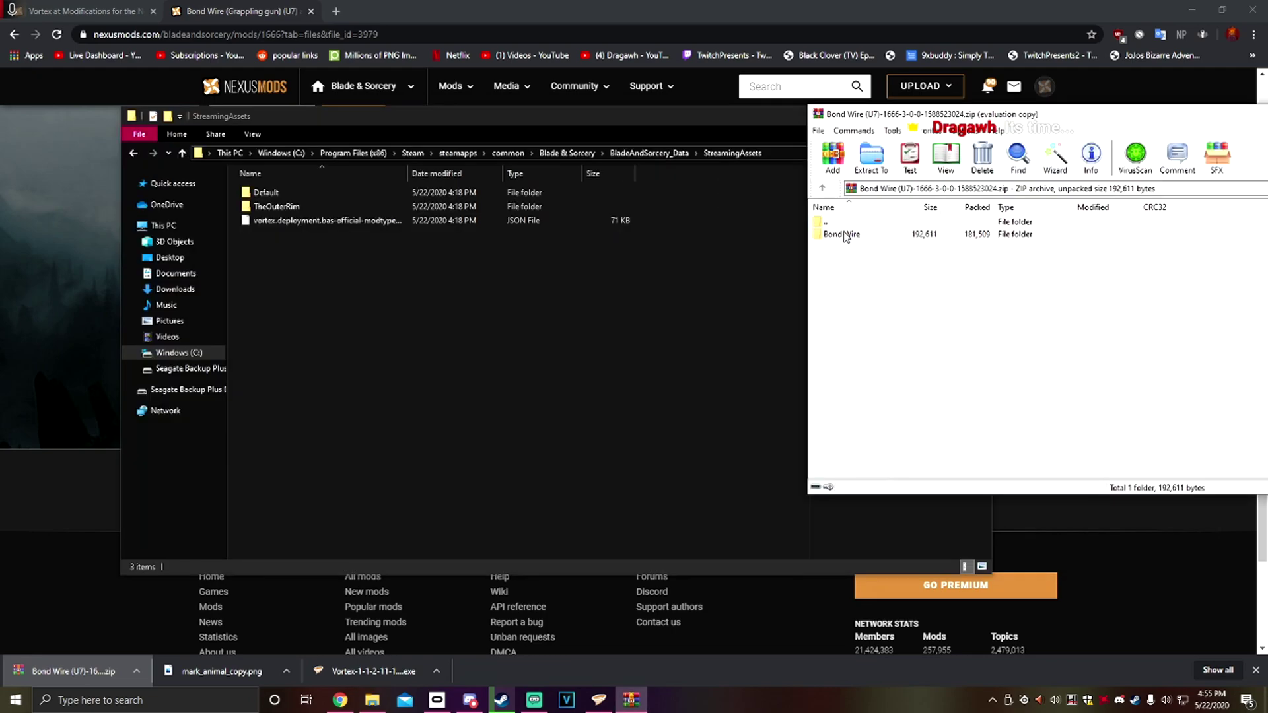
left_click_drag(849, 235, 493, 262)
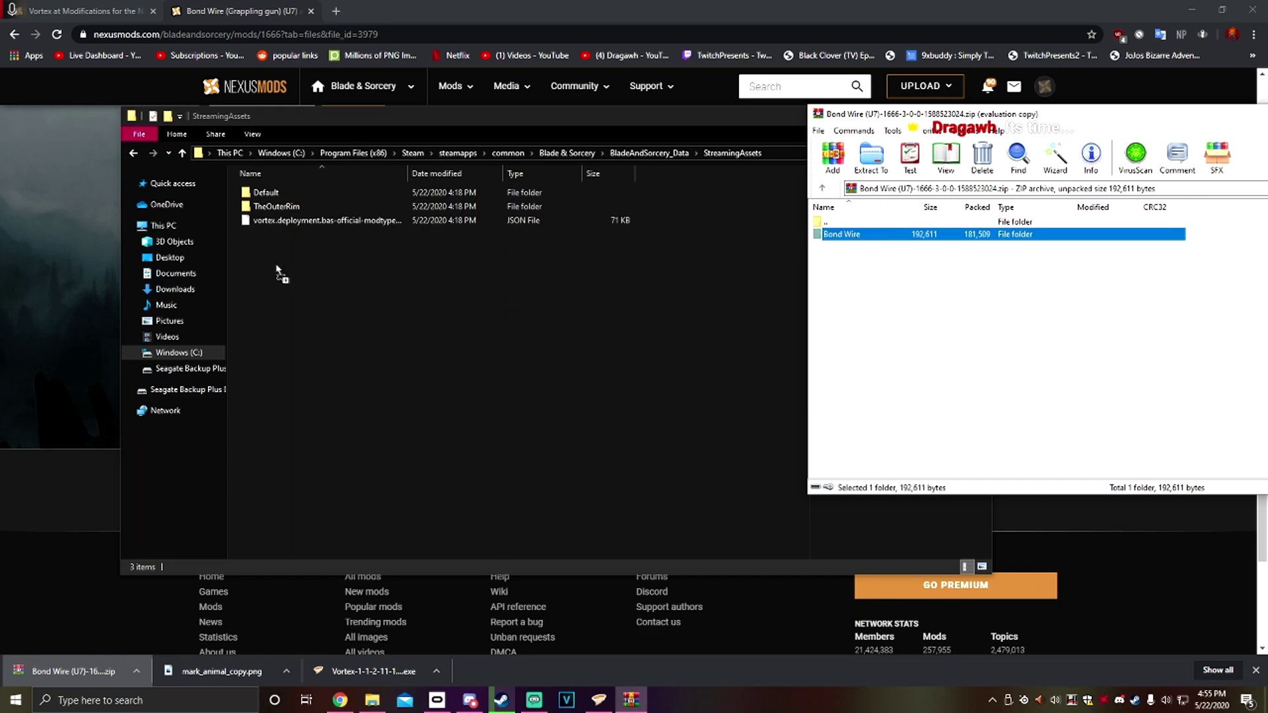
left_click_drag(277, 270, 271, 262)
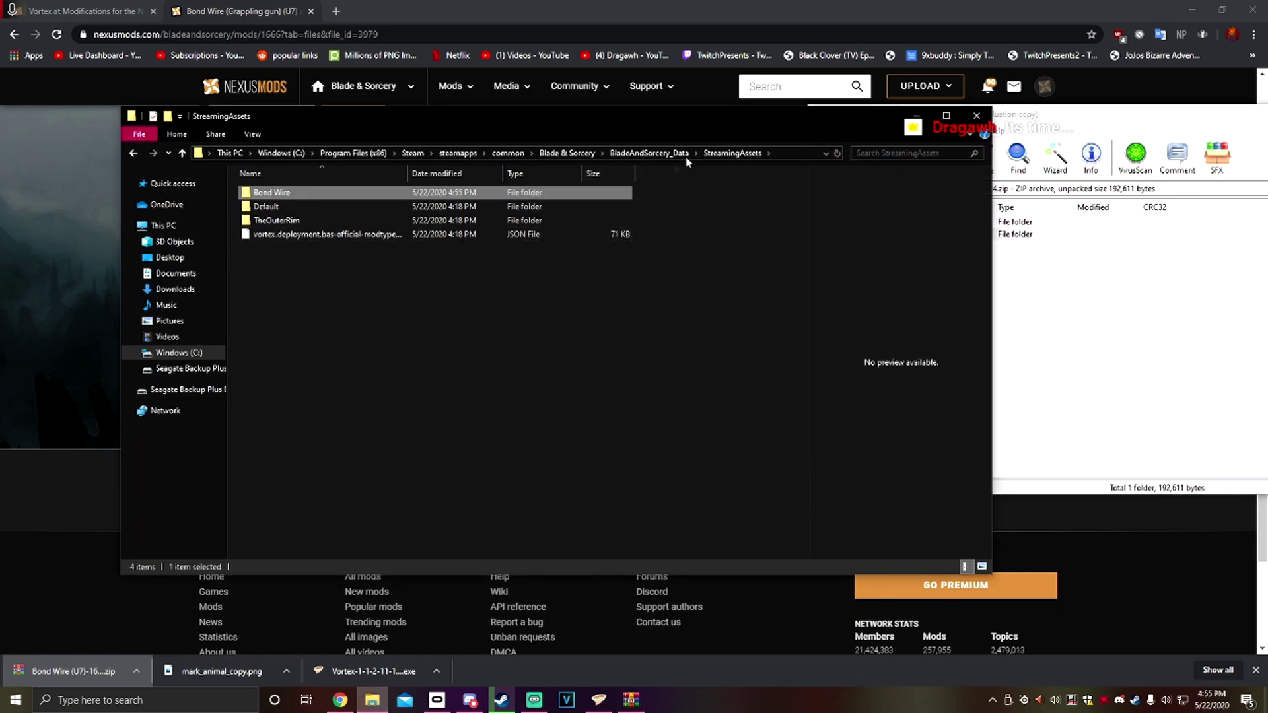
left_click(292, 316)
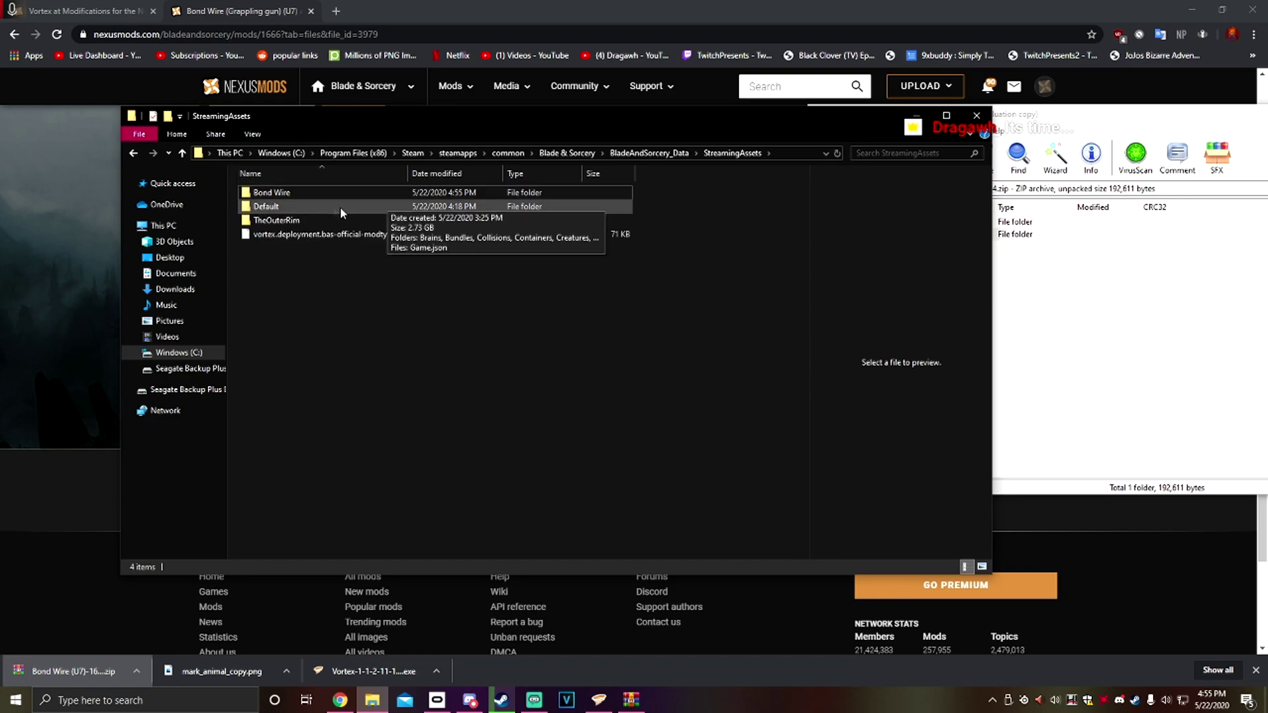